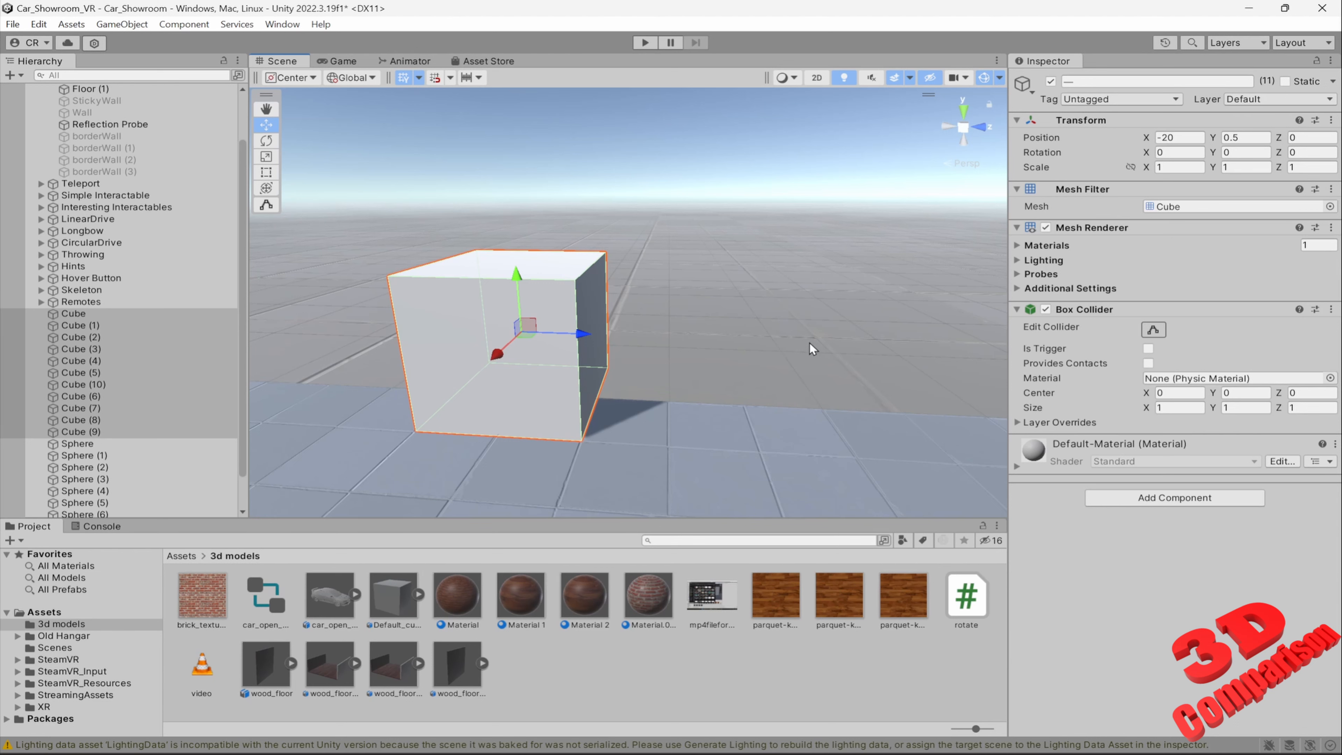
Try moving Cube (9) about 1.17 units along Z away from the overlapping cubes, and undo the move
right_click_drag(809, 342, 722, 375)
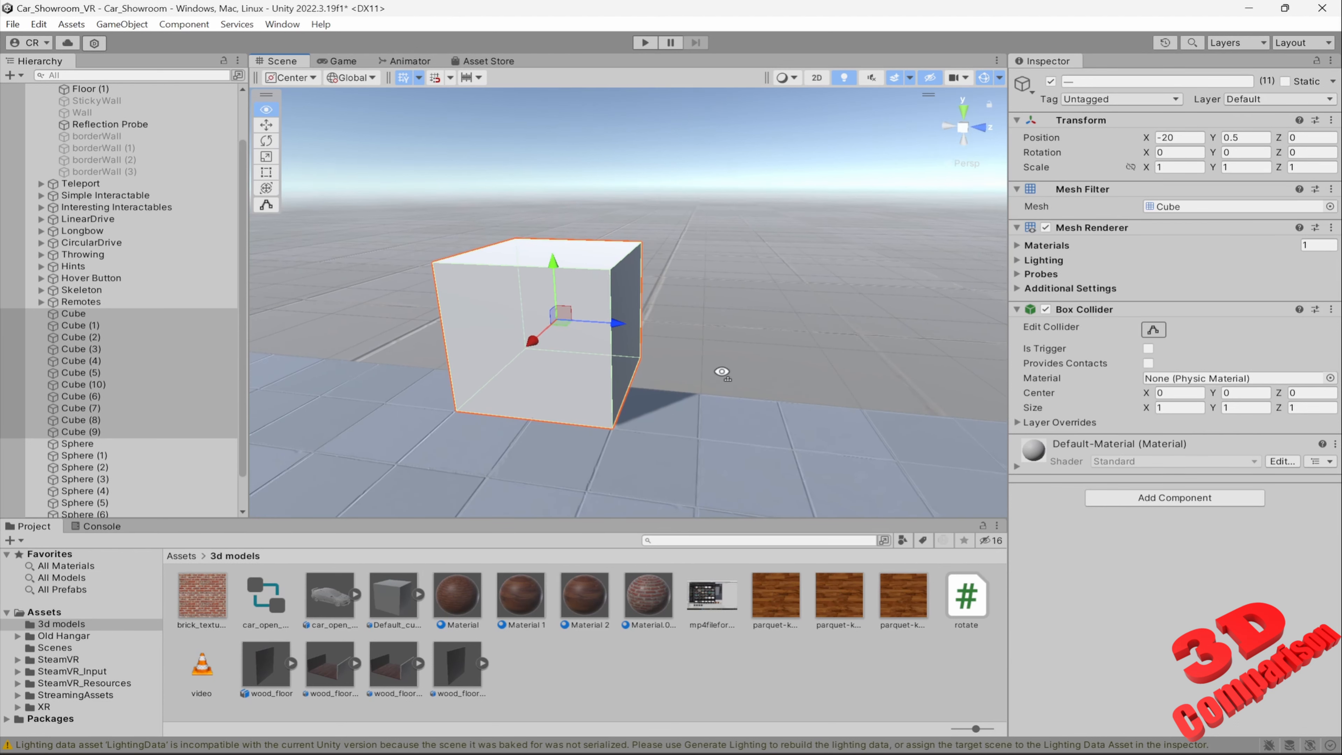
left_click(84, 315)
left_click(93, 432)
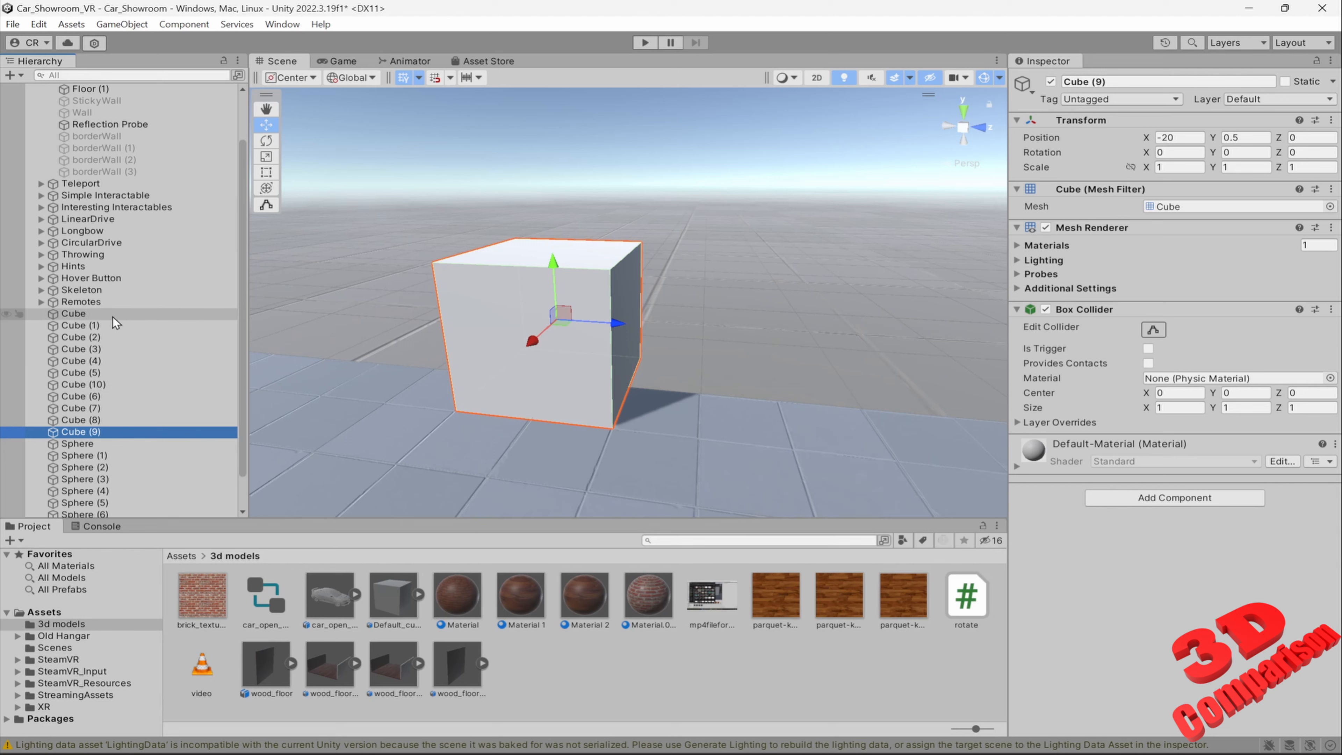
left_click_drag(604, 329, 765, 345)
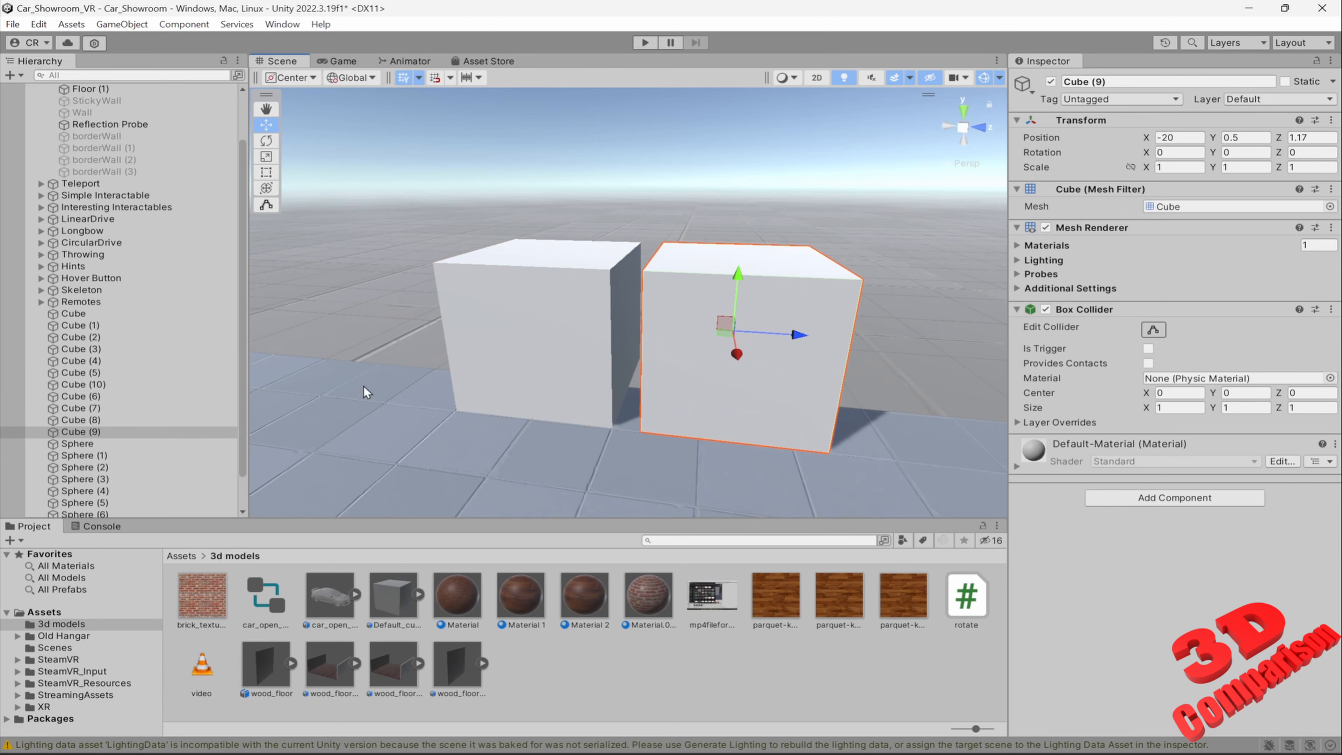
key("ctrl+z")
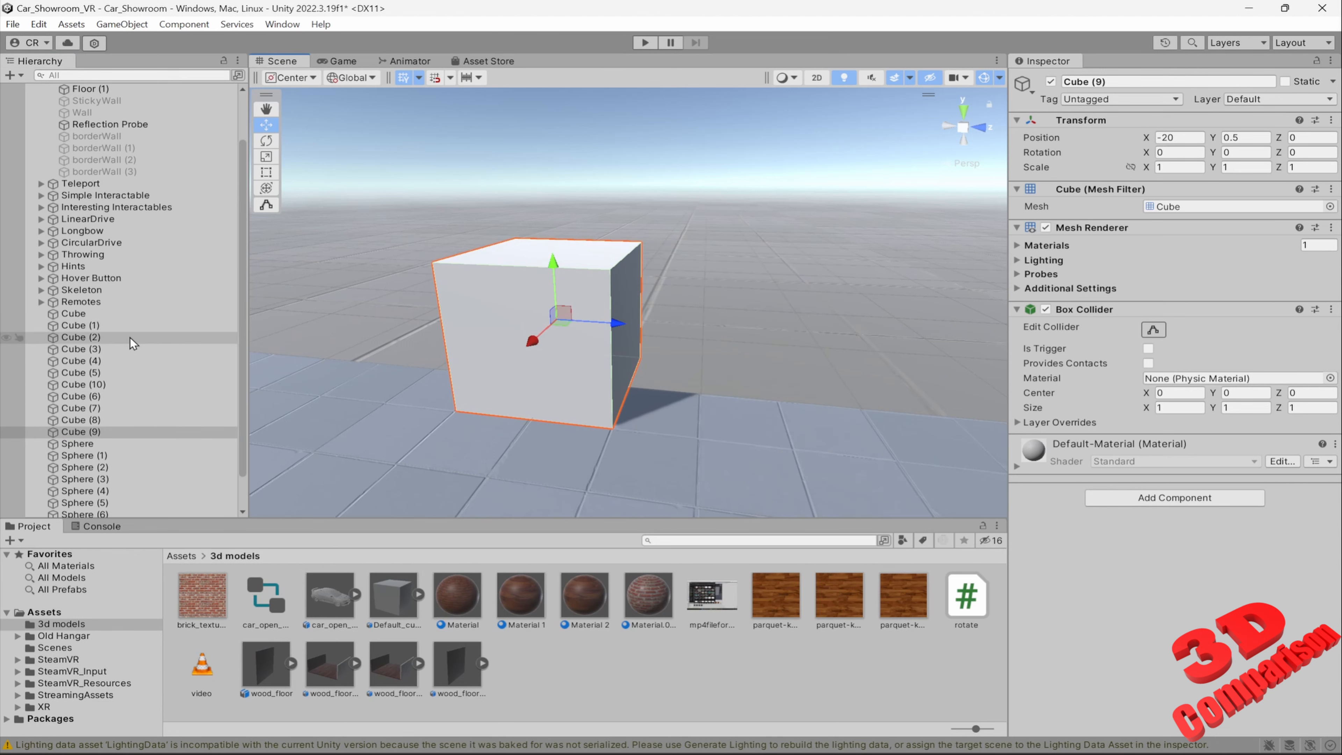
Select all the cubes from Cube through Cube (9) and distribute them along Z by setting Position Z to L(-10,10)
left_click(97, 314)
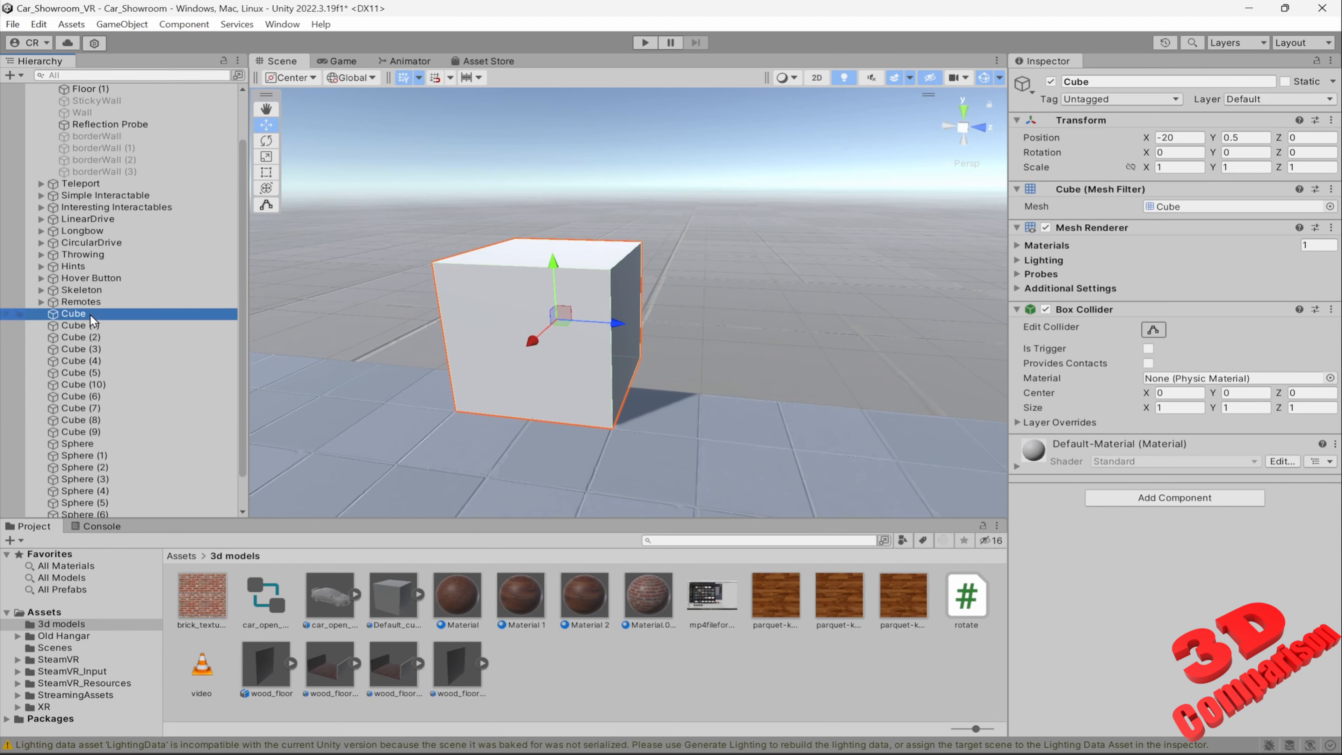
left_click(98, 432, "shift")
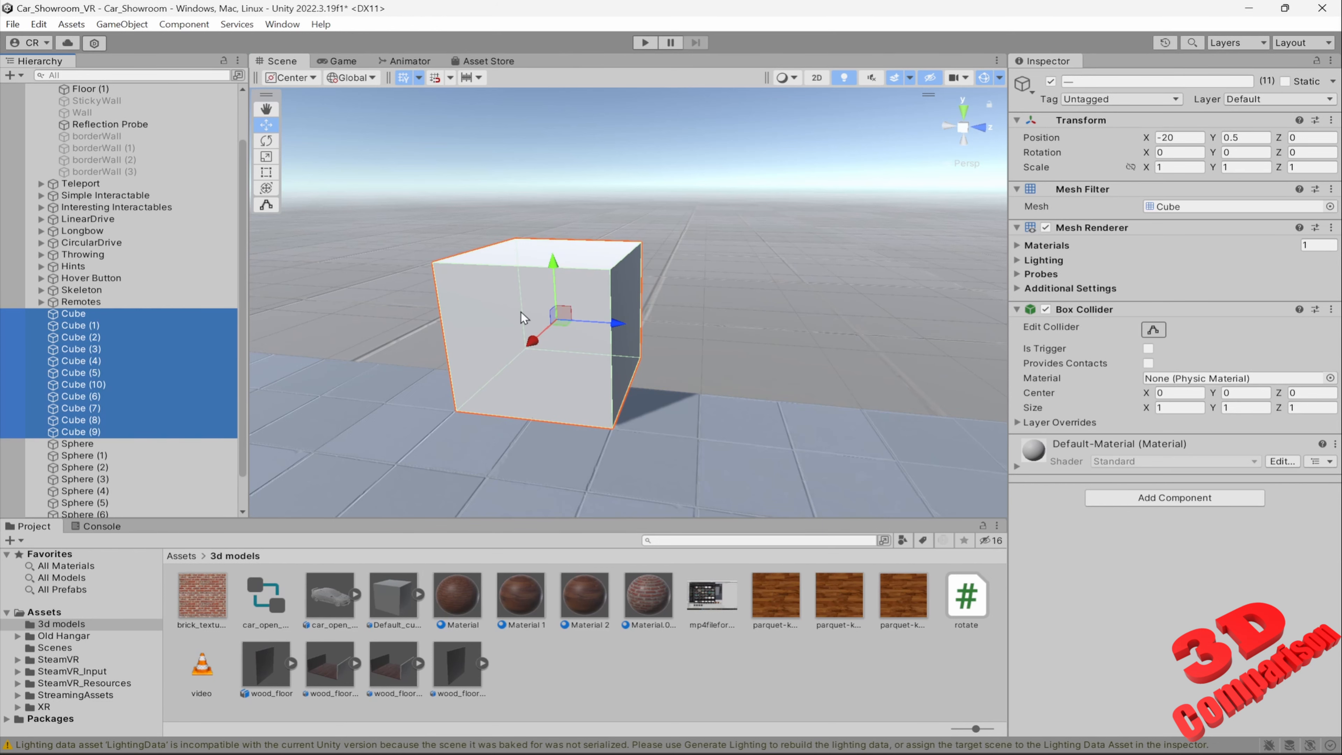
right_click_drag(662, 305, 707, 316)
scroll(718, 316, "down", 4)
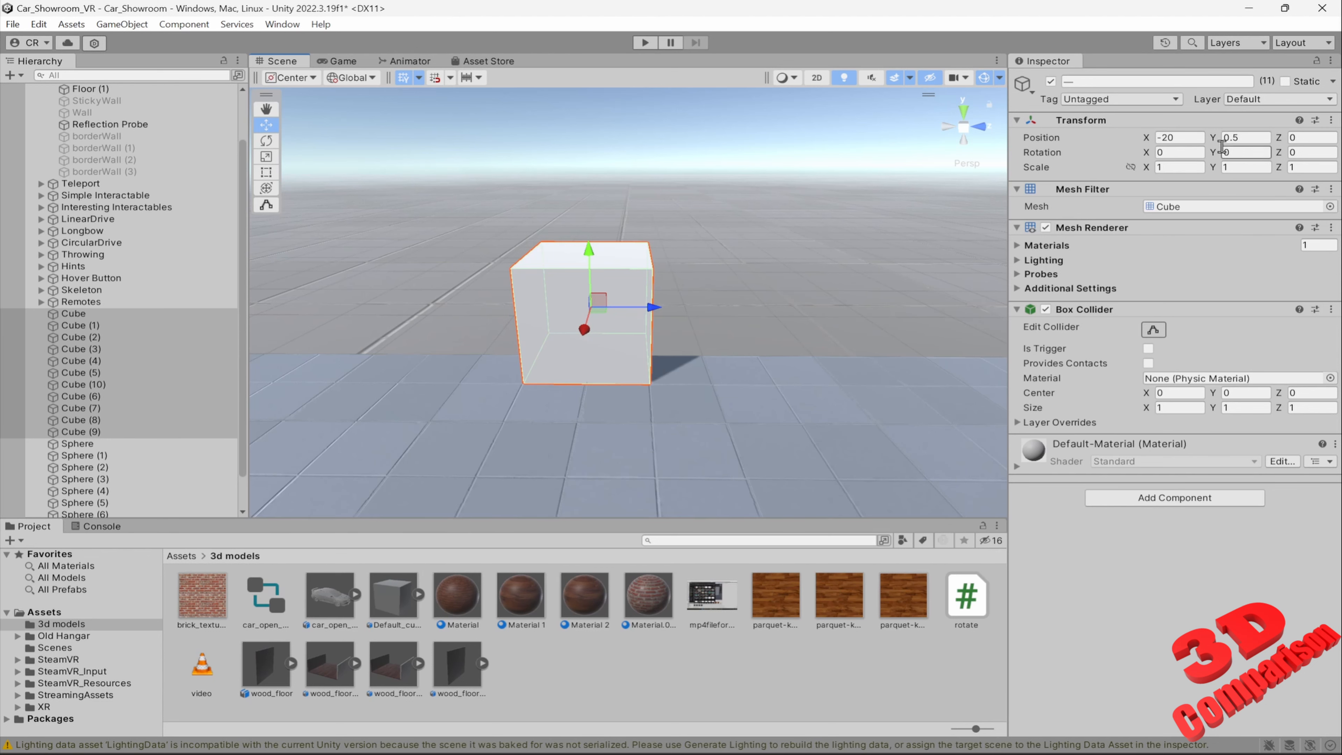
right_click_drag(663, 355, 732, 286)
key("a")
key("d")
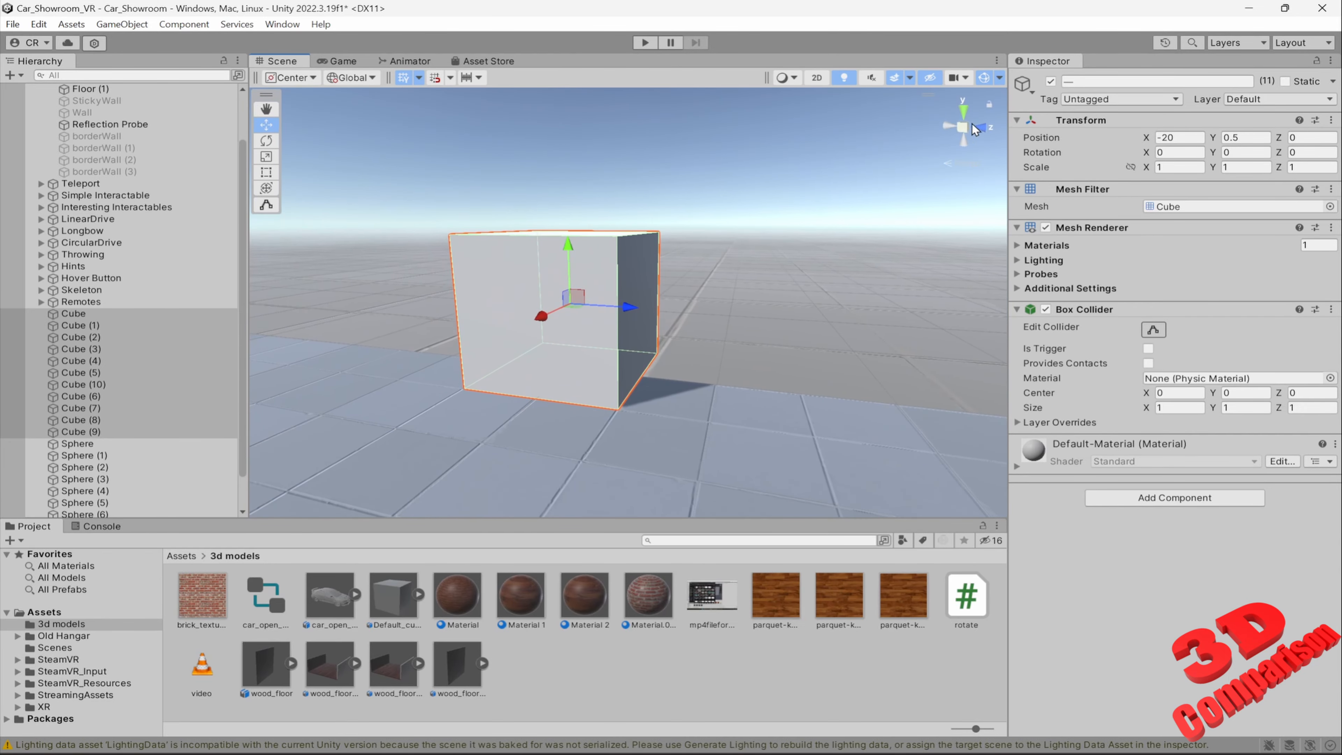
left_click(1309, 138)
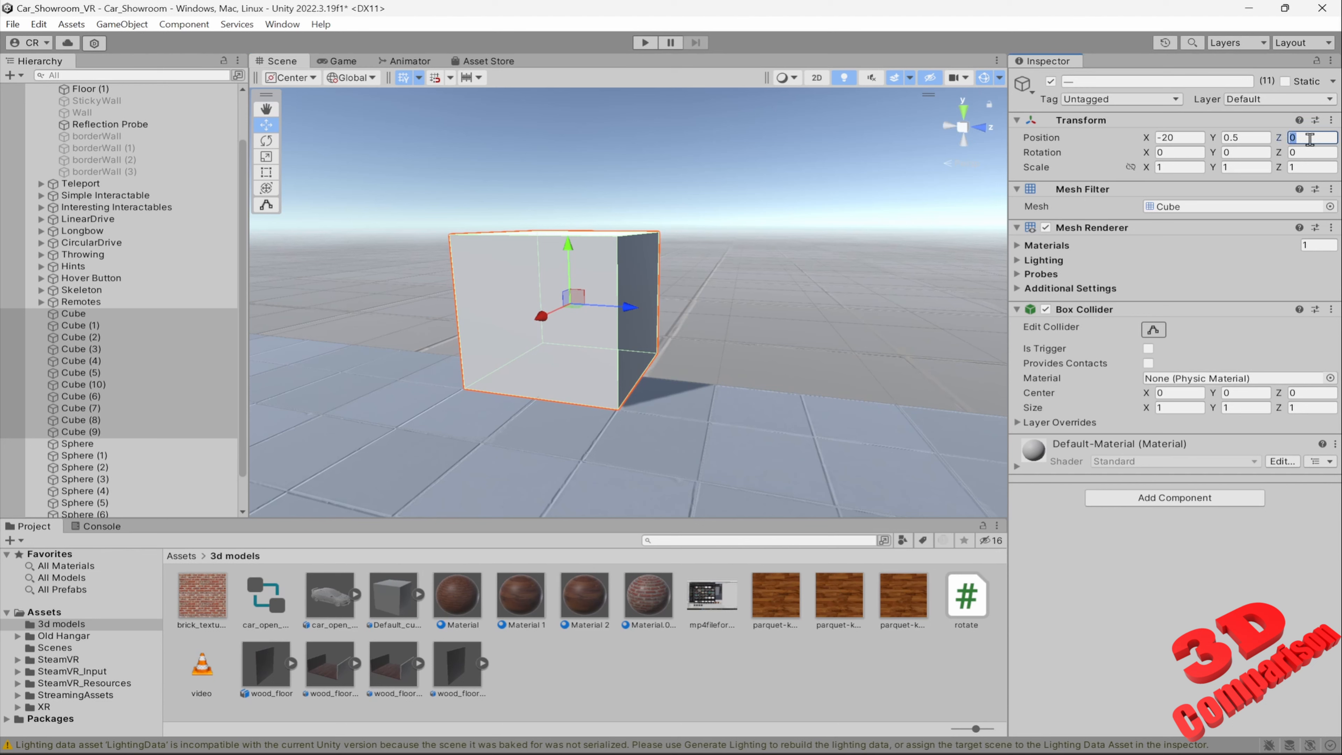
type("L(-10,10)")
key("s")
right_click_drag(715, 326, 848, 388)
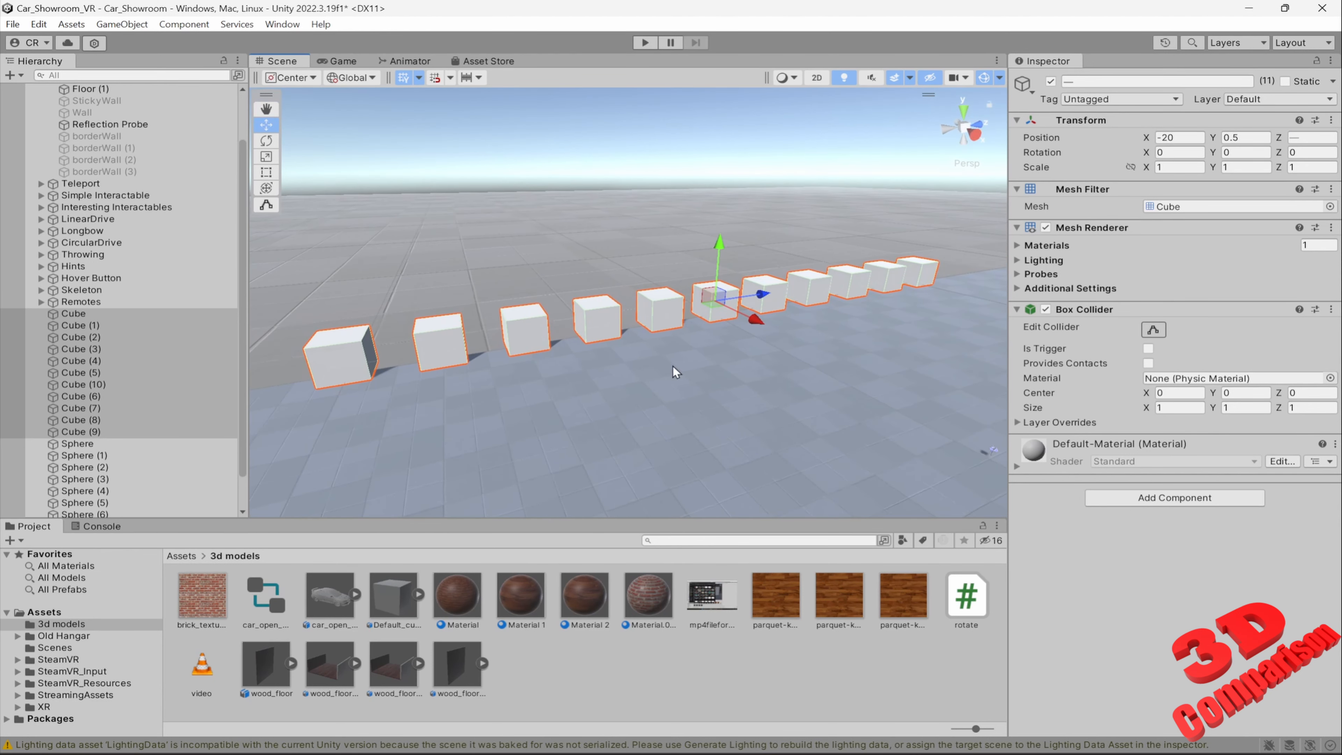
Examine the Z position of individual cubes in the row, including both end cubes and Cube (1) through Cube (5)
left_click(347, 353)
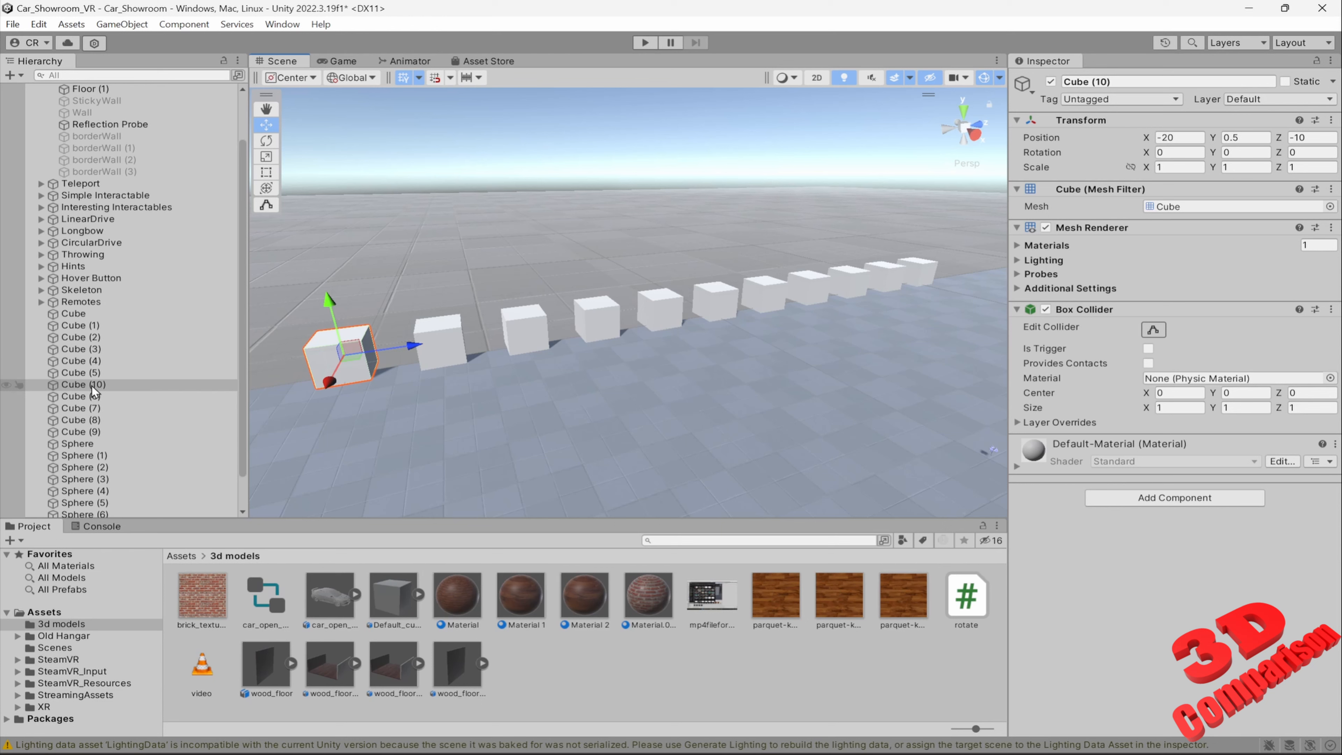
left_click(925, 274)
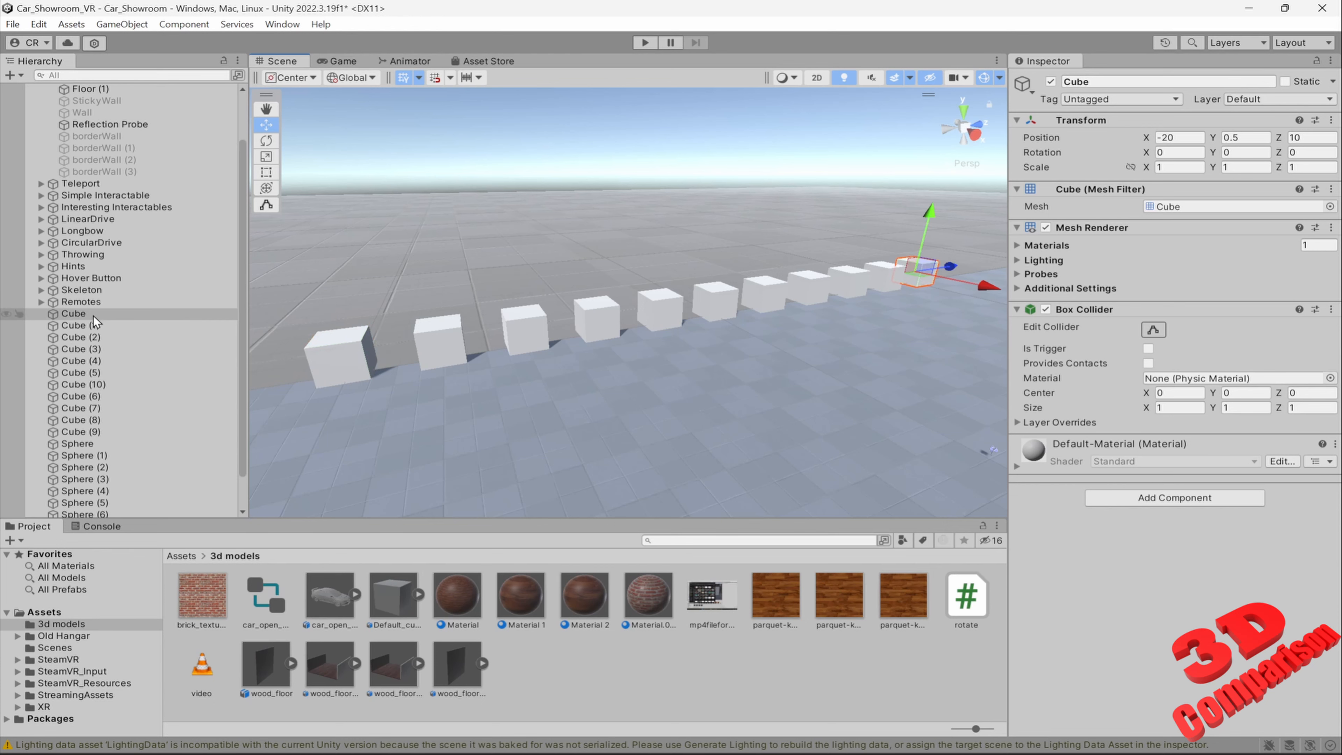
left_click(93, 326)
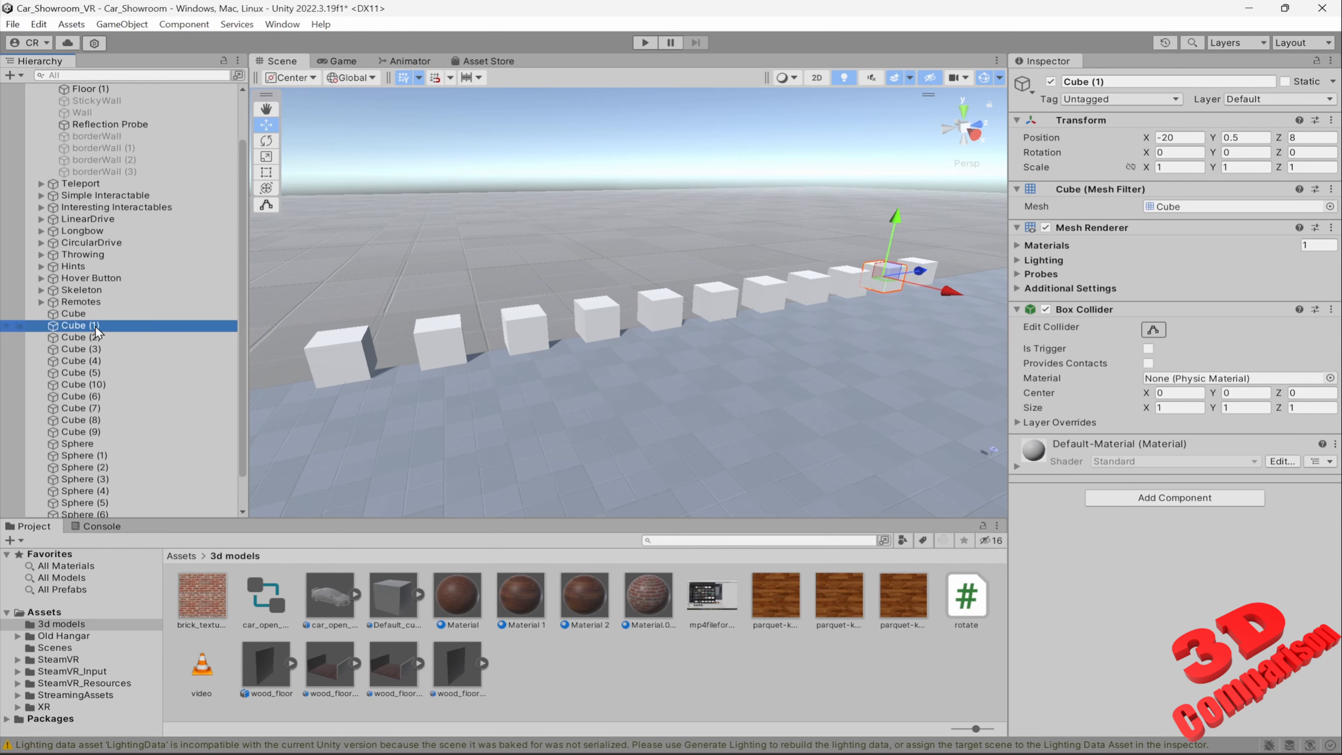
left_click(96, 337)
left_click(96, 350)
left_click(95, 361)
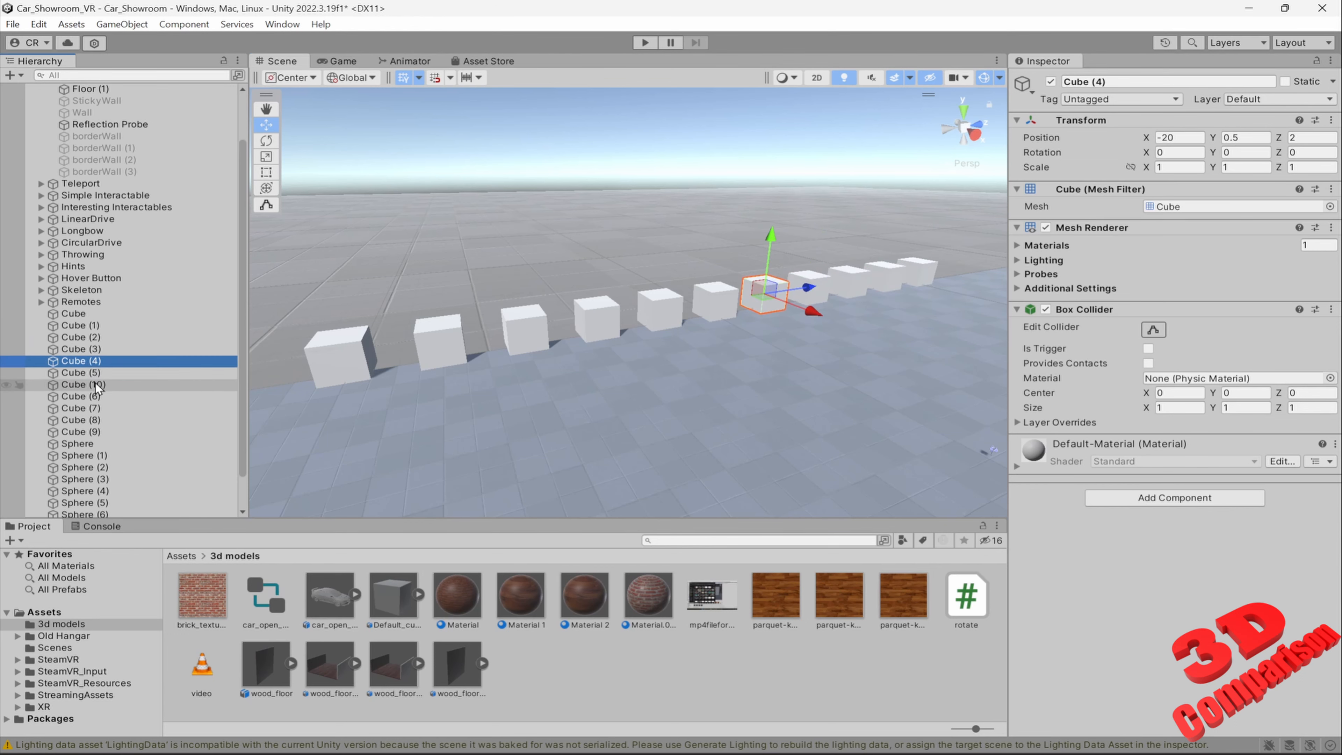
left_click(98, 373)
left_click(102, 385)
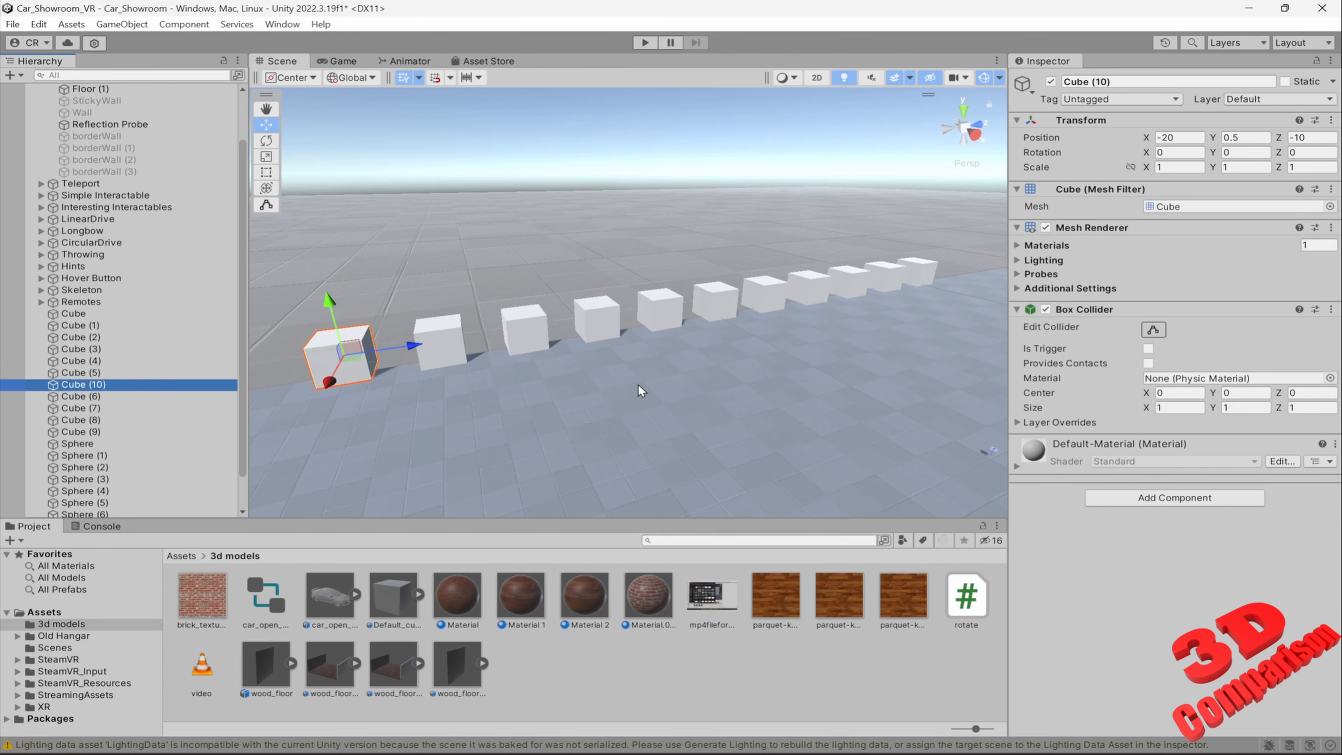
Duplicate Cube (10) and move the copy along Z to about -11.557, beyond the end of the row
key("f")
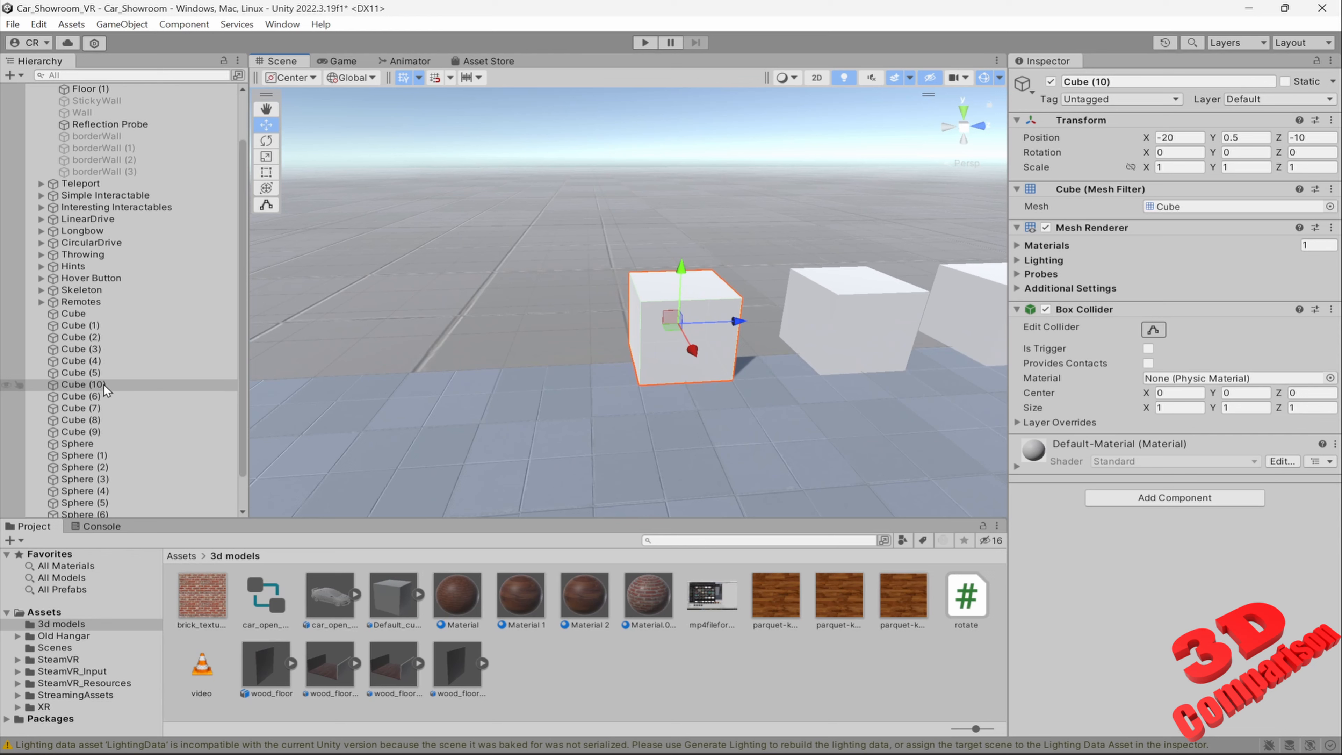
key("ctrl+d")
left_click_drag(736, 322, 603, 339)
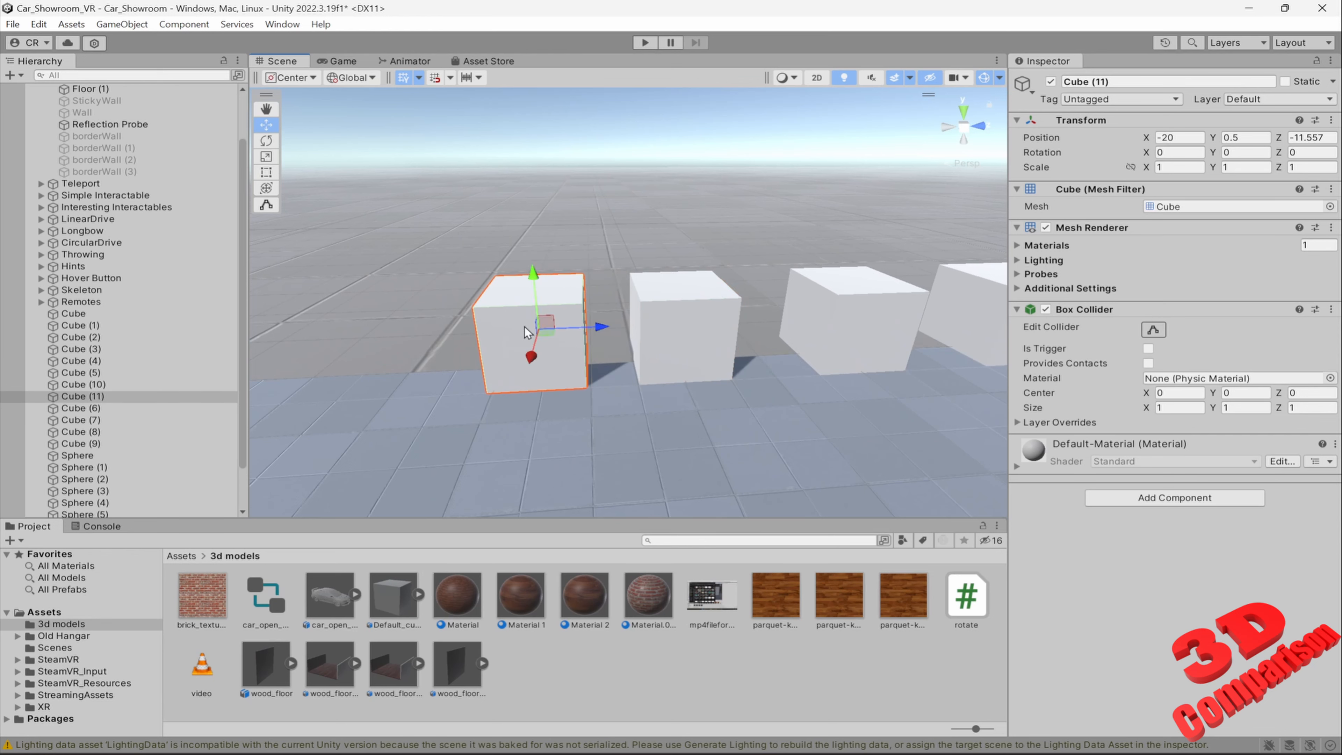
Vertex-snap the duplicated cube into the gap between Cube (10) and its neighbour, at X -20 and Z -9
right_click_drag(710, 313, 785, 324)
scroll(786, 324, "up", 2)
key("v")
left_click_drag(442, 302, 755, 269)
right_click_drag(755, 269, 878, 304)
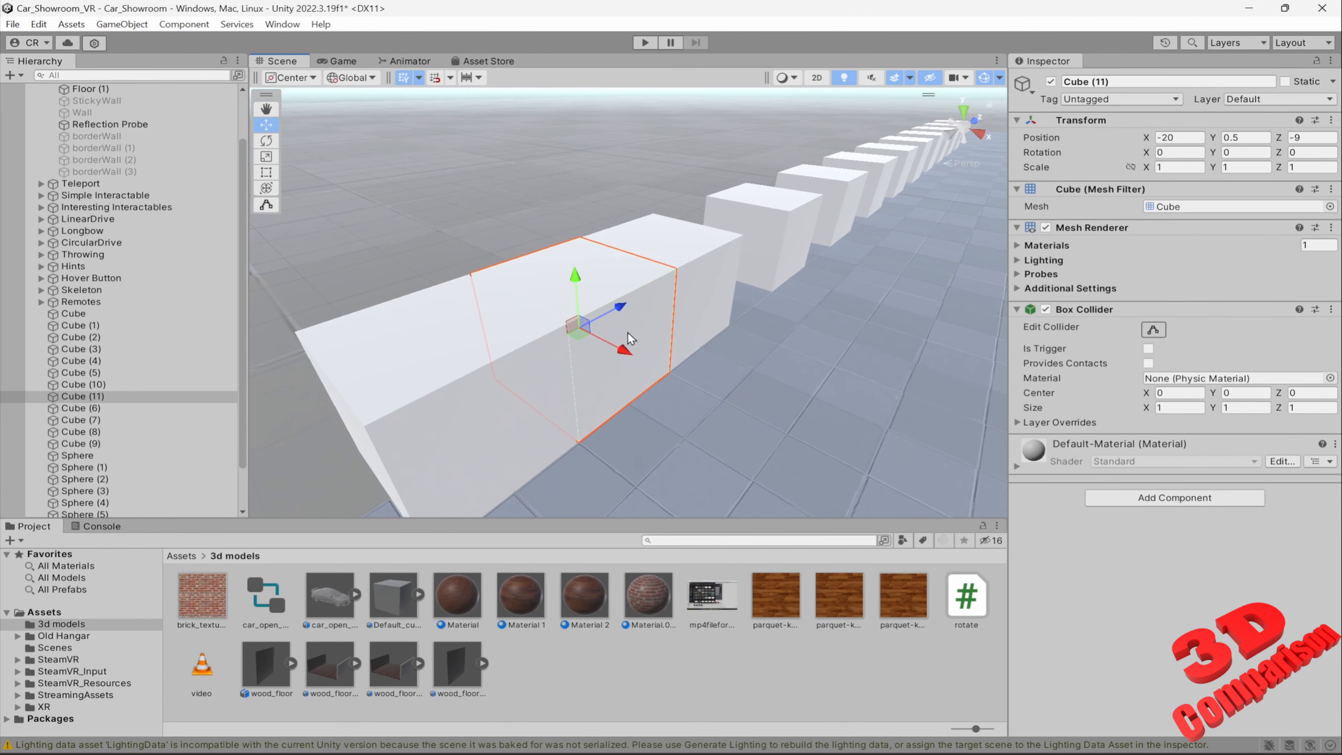
Move Cube (11) out of the row along X to about -18.417
left_click_drag(625, 348, 866, 430)
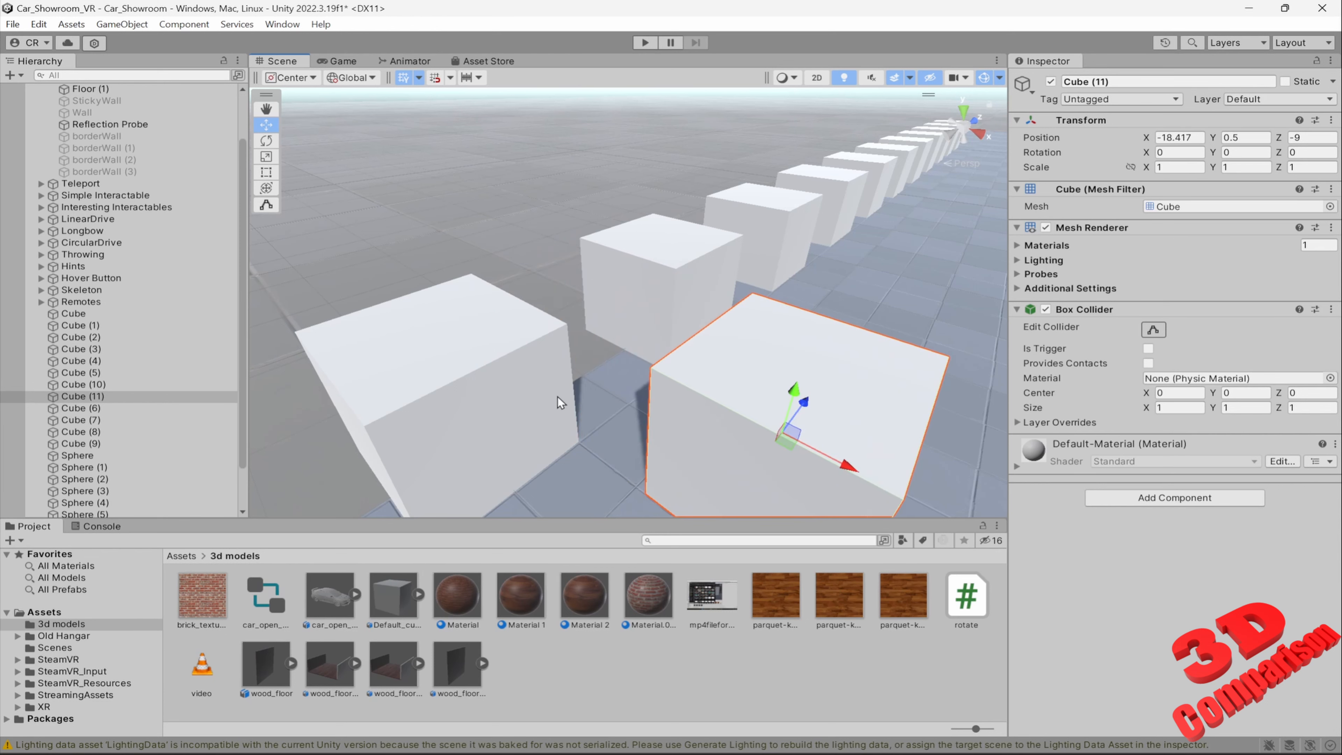
right_click_drag(846, 294, 820, 281)
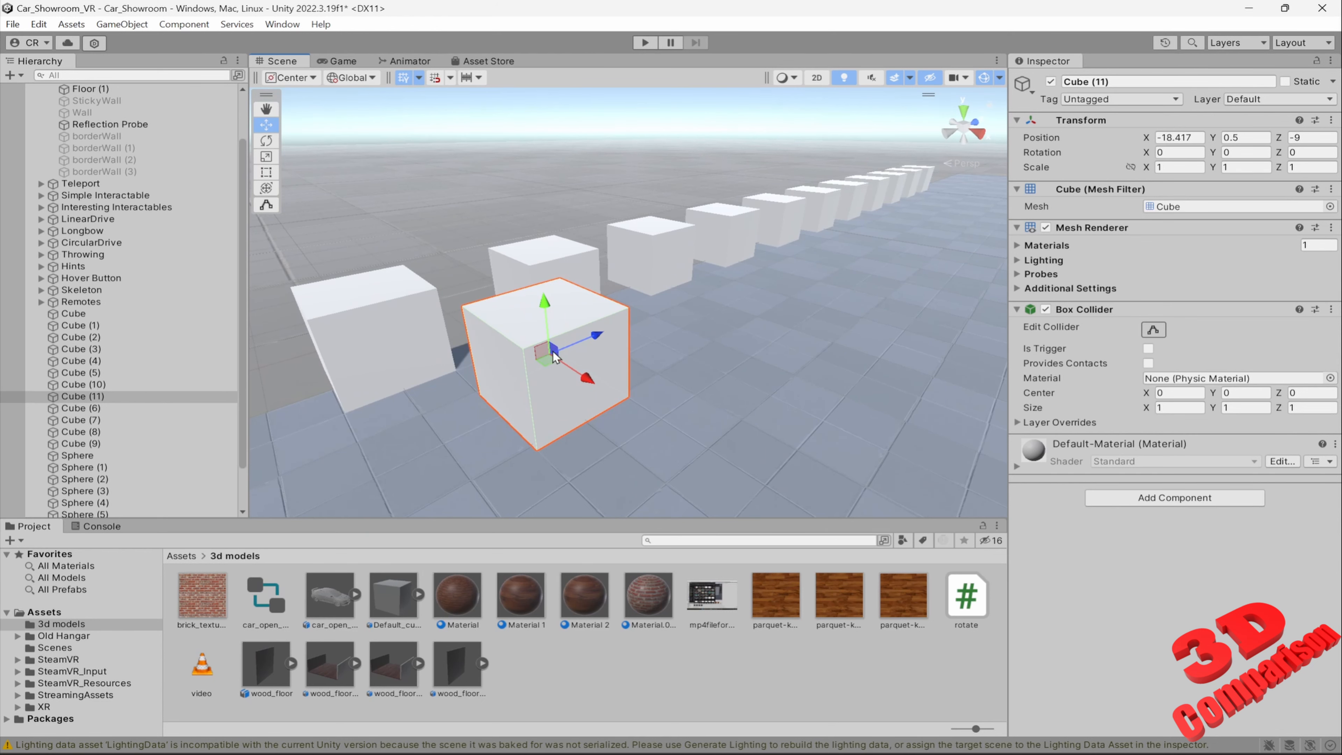
Vertex-snap Cube (11) by its upper corner back into the gap in the row, at X -20 and Z -9
key("w")
right_click_drag(551, 303, 599, 308)
key("s")
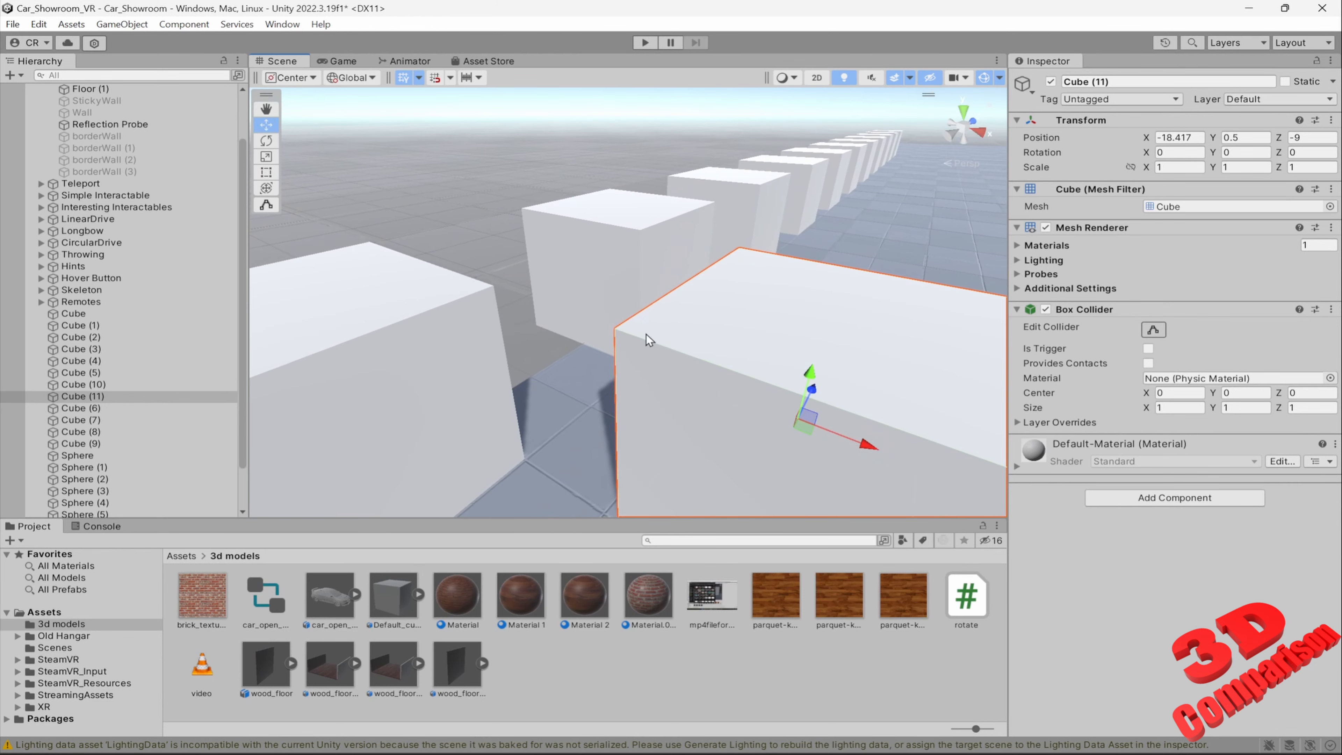
key("v")
left_click_drag(619, 327, 399, 252)
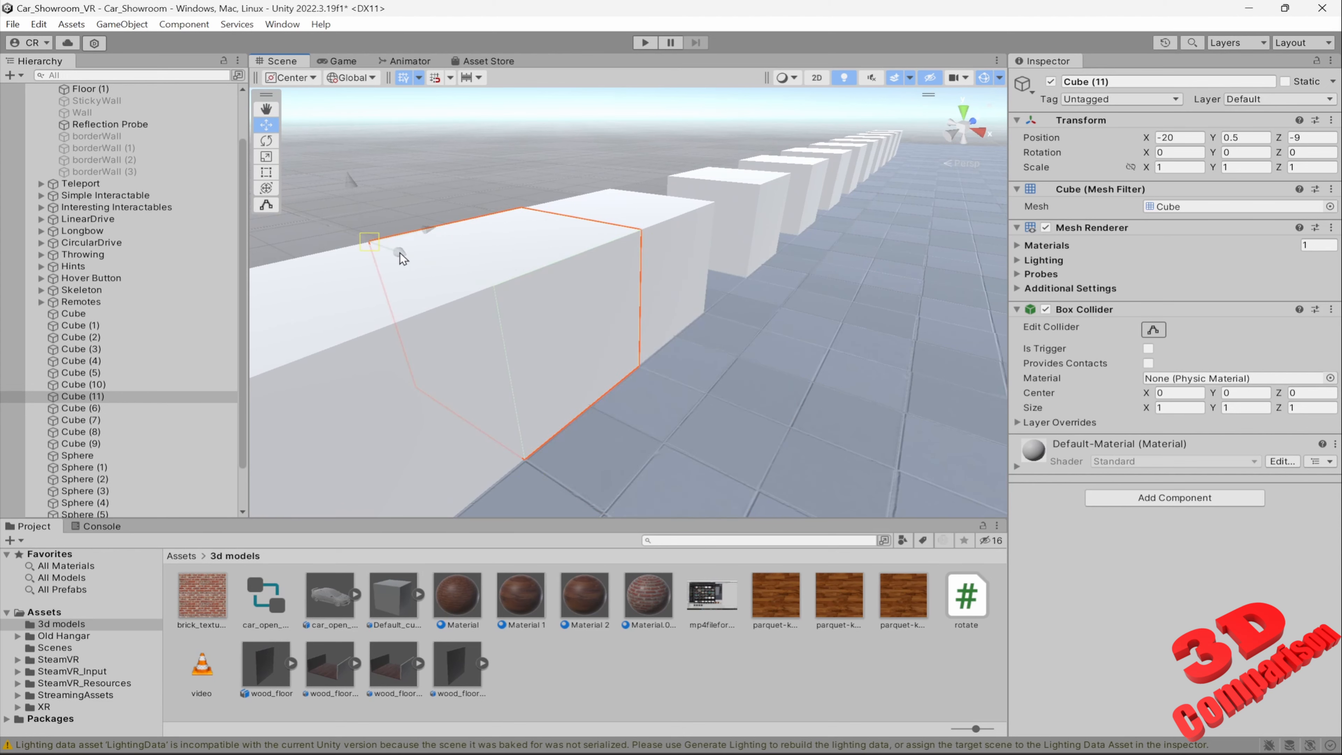
key("s")
right_click_drag(602, 299, 707, 197)
key("w")
Select all spheres from Sphere through Sphere (9) and distribute them along X by setting Position X to L(-10,10)
left_click(595, 304)
scroll(86, 443, "down", 3)
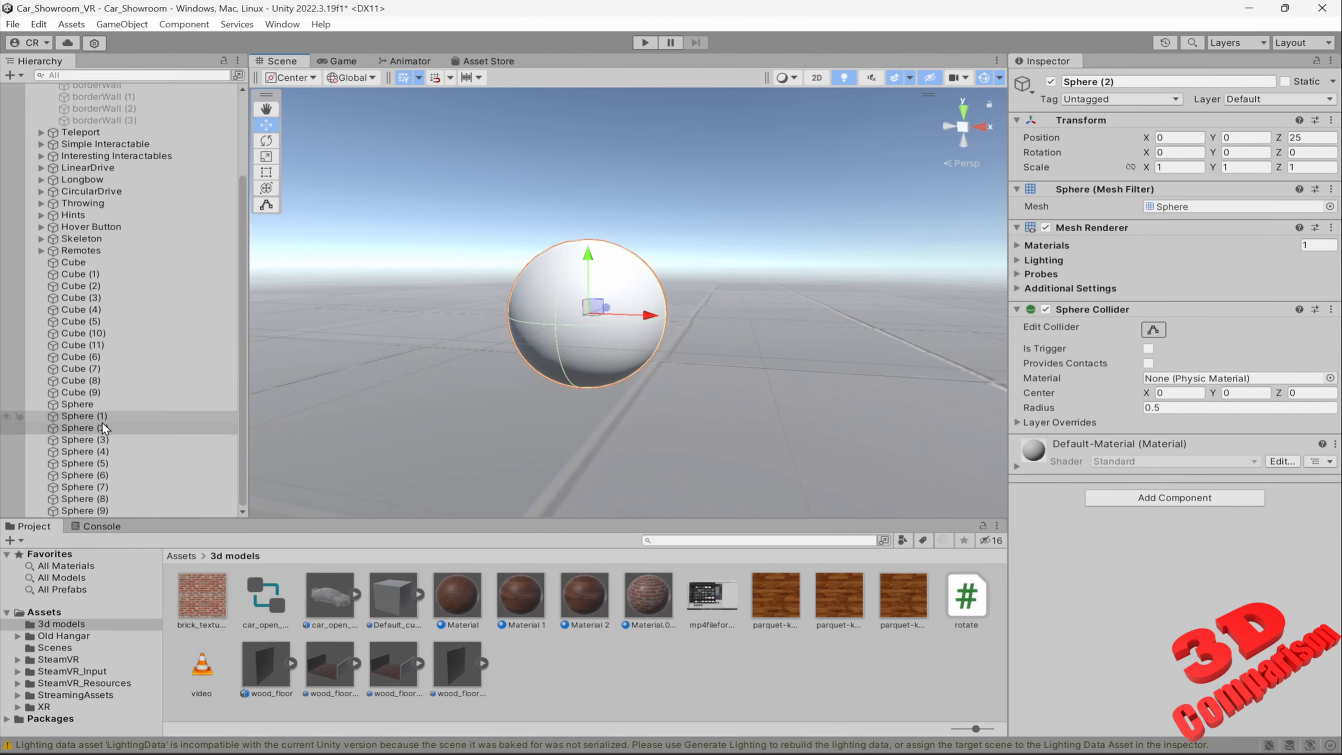
left_click(80, 405)
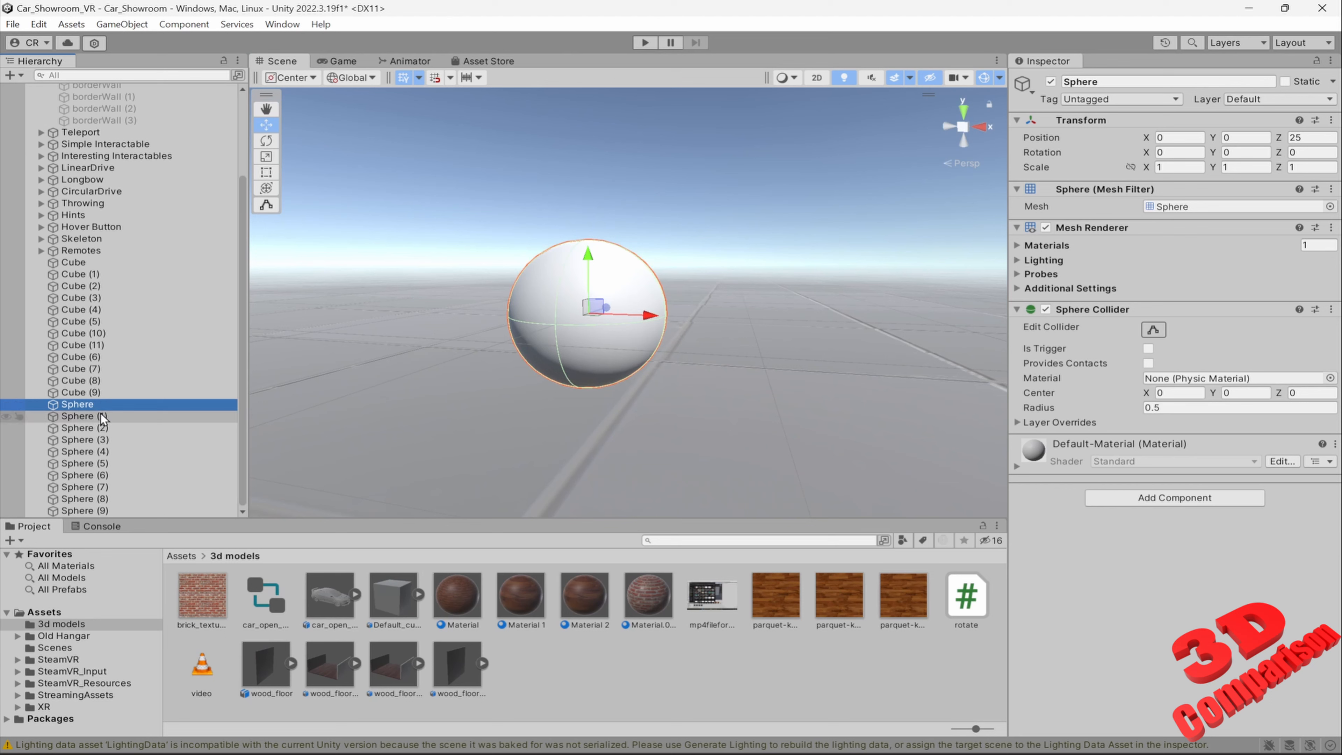
left_click(84, 510, "shift")
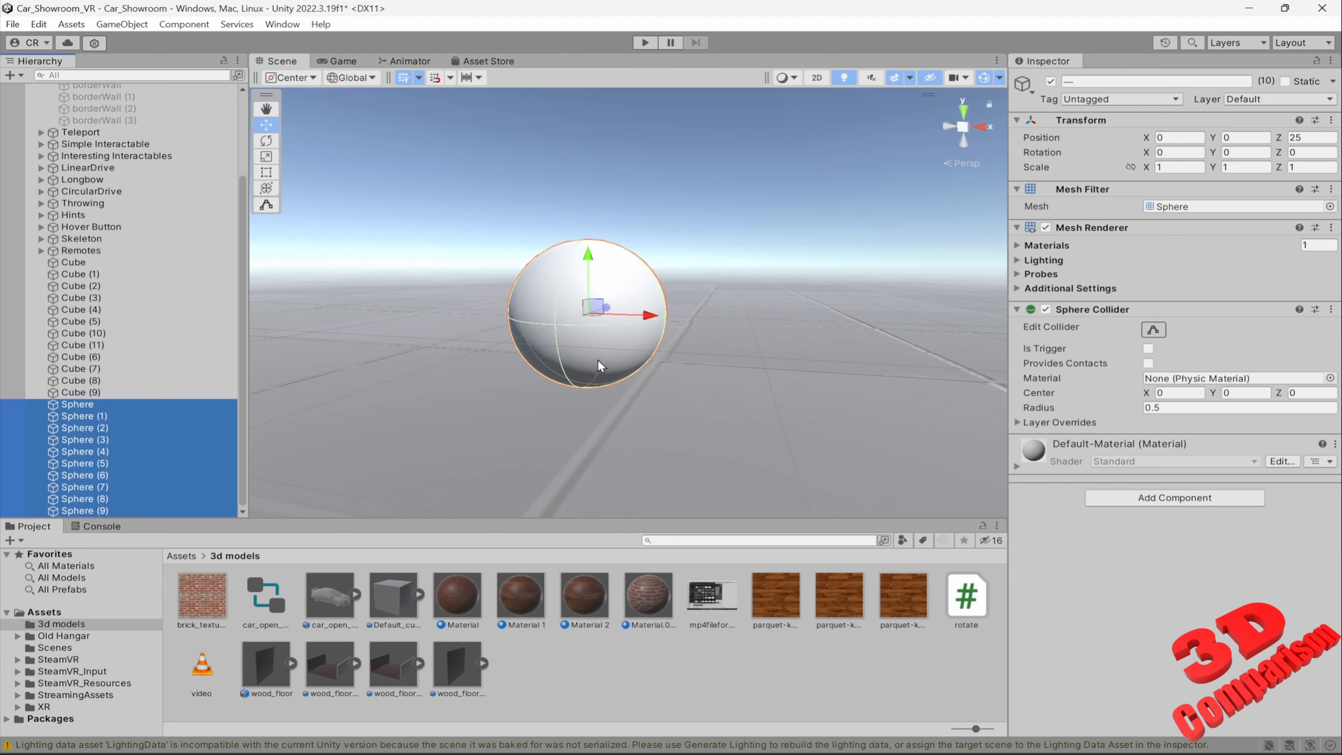
left_click_drag(608, 354, 771, 311, "alt")
left_click(1179, 138)
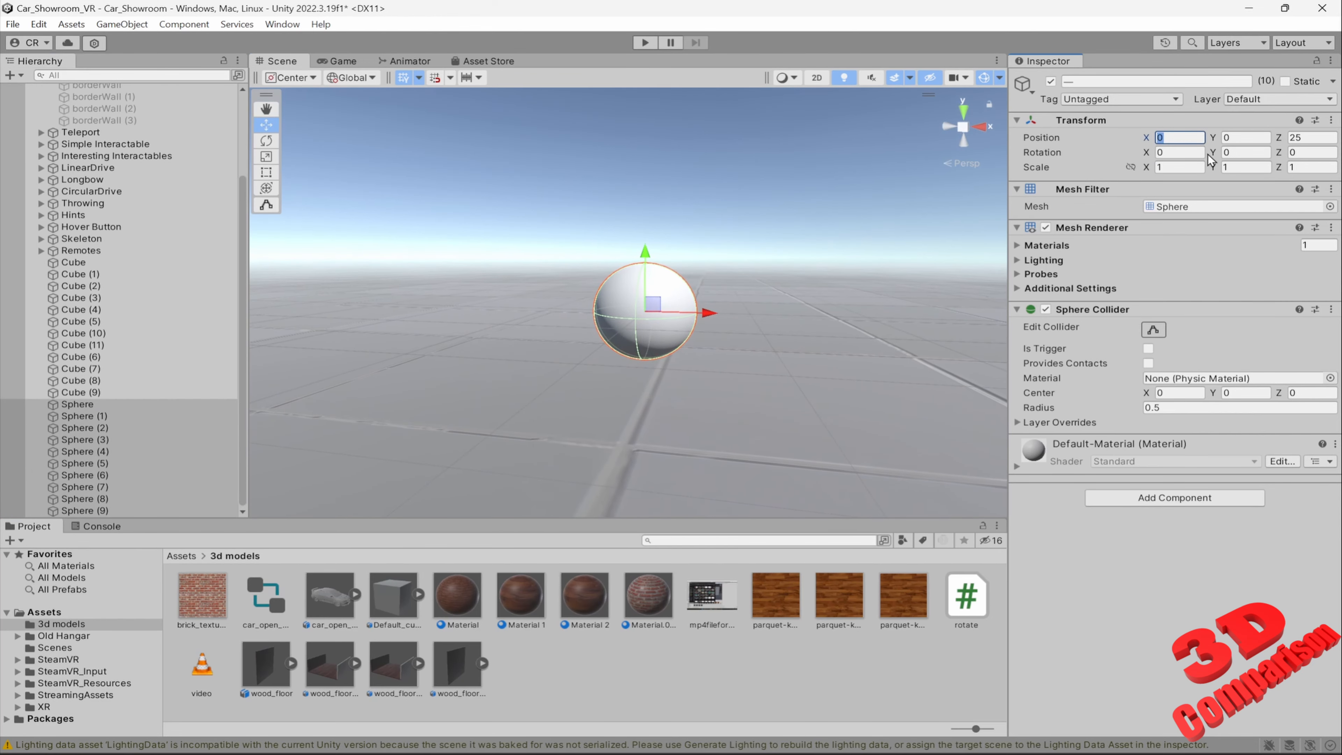
type("L(-10,10)")
key("Return")
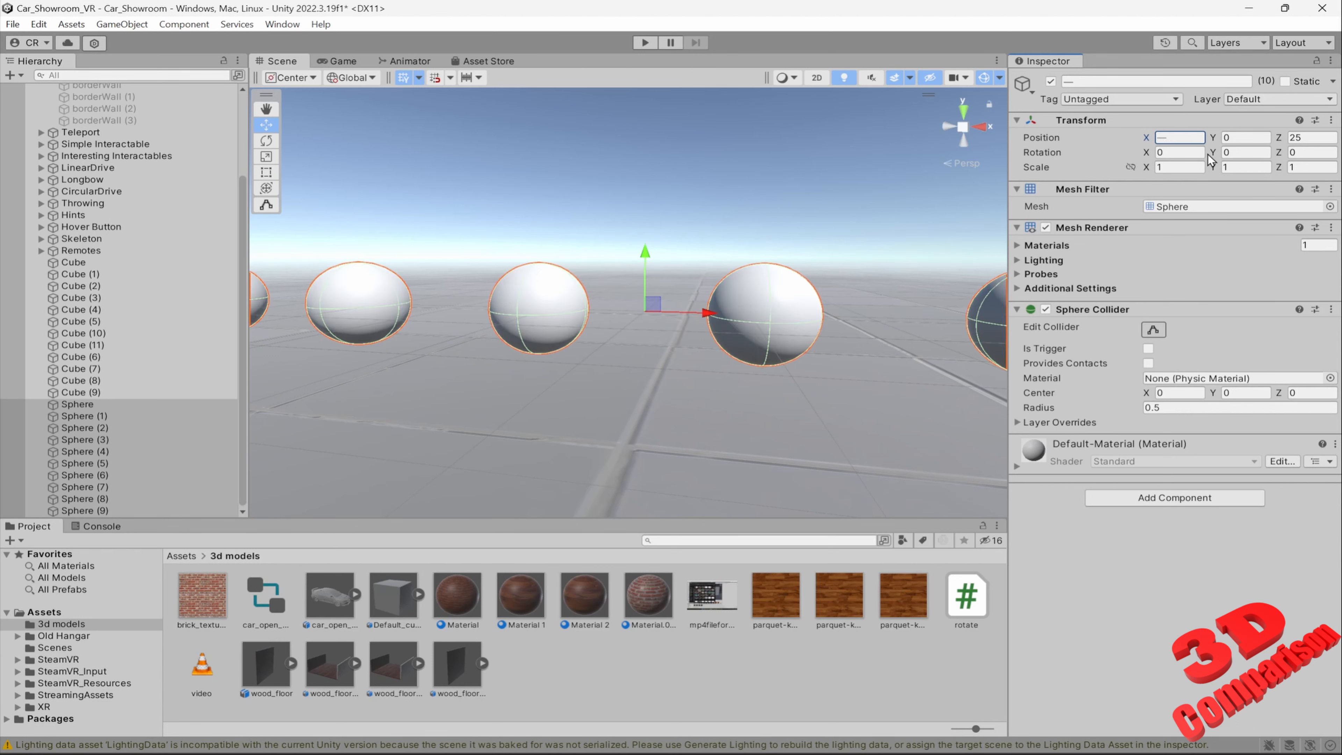
Arrange the selected spheres in a wave with Position Y set to sin(L(0,10)+0.7*1), and widen the Inspector
key("s")
mouse_move(735, 312)
right_mouse_down()
mouse_move(749, 326)
mouse_move(761, 316)
mouse_move(750, 323)
right_mouse_up()
key("w")
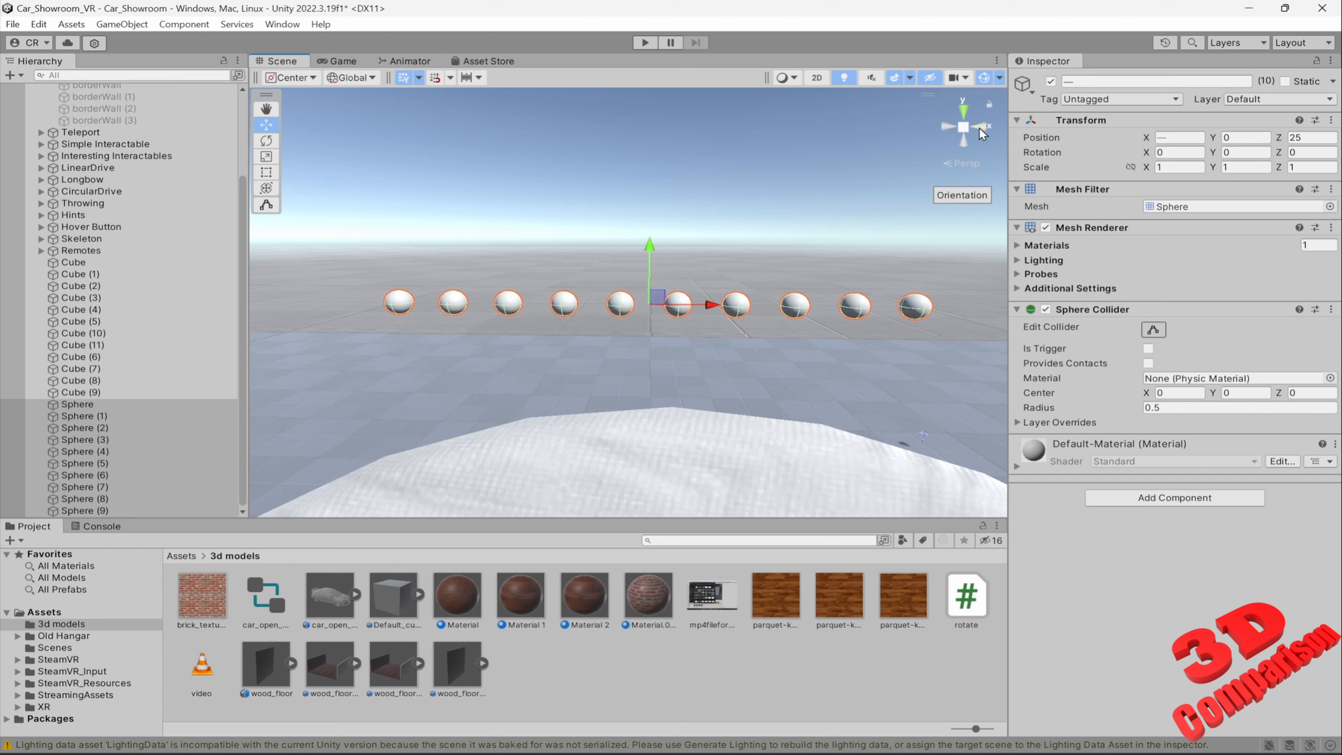
left_click(1234, 138)
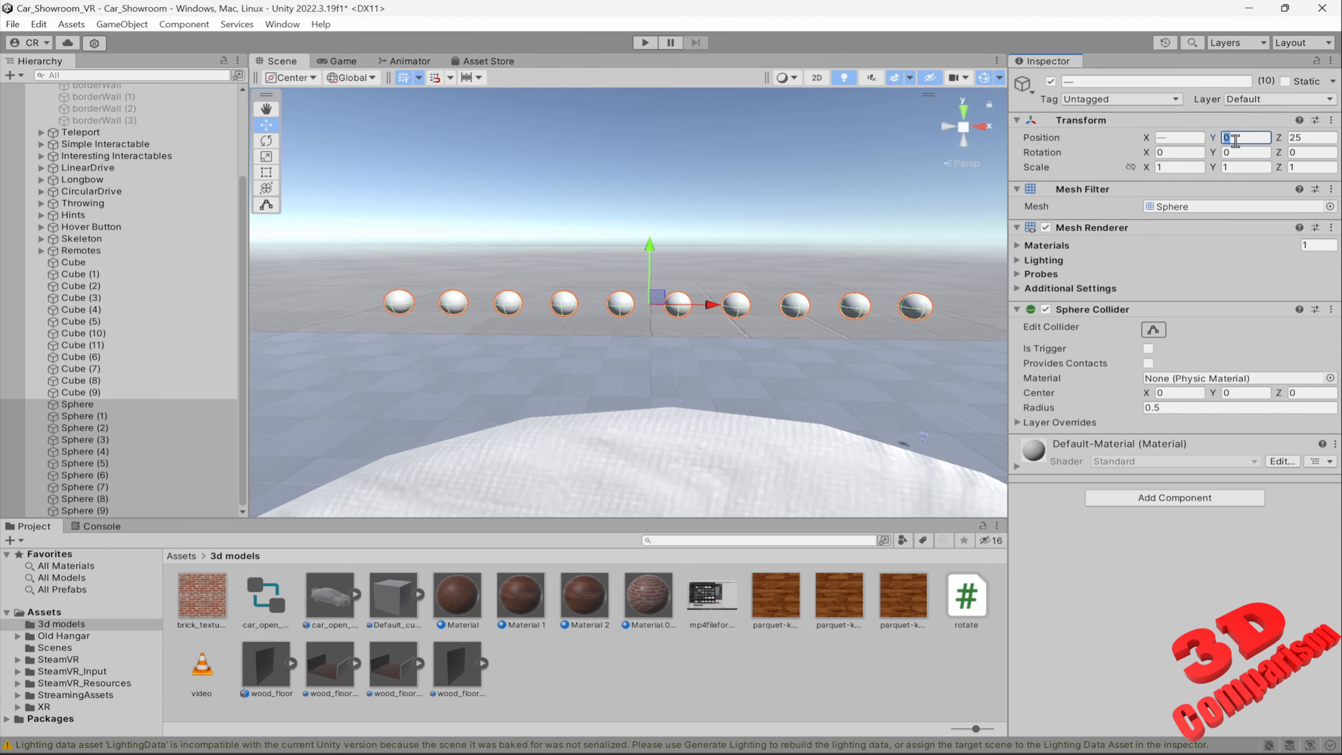
key("ctrl+v")
left_click_drag(1009, 234, 811, 241)
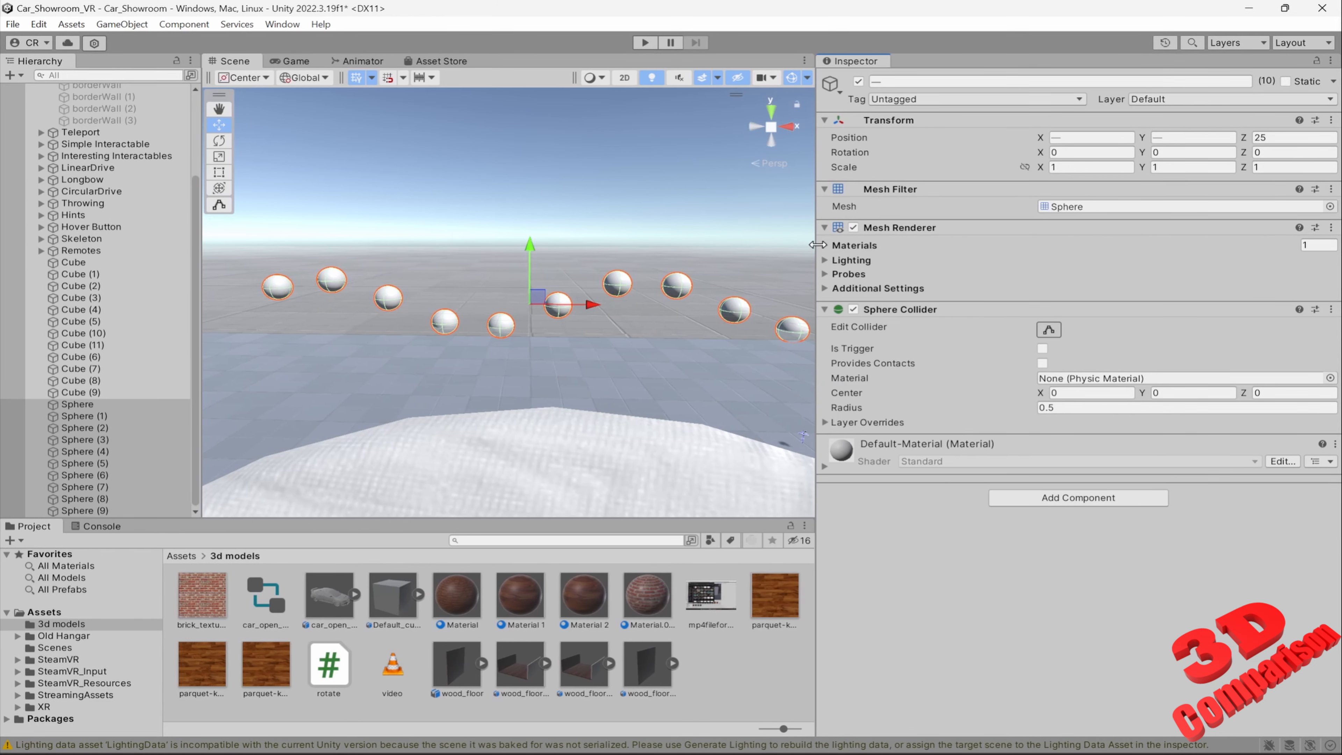
left_click(1172, 137)
type("sin(L(0,10)+0.7*1)")
left_click(1164, 141)
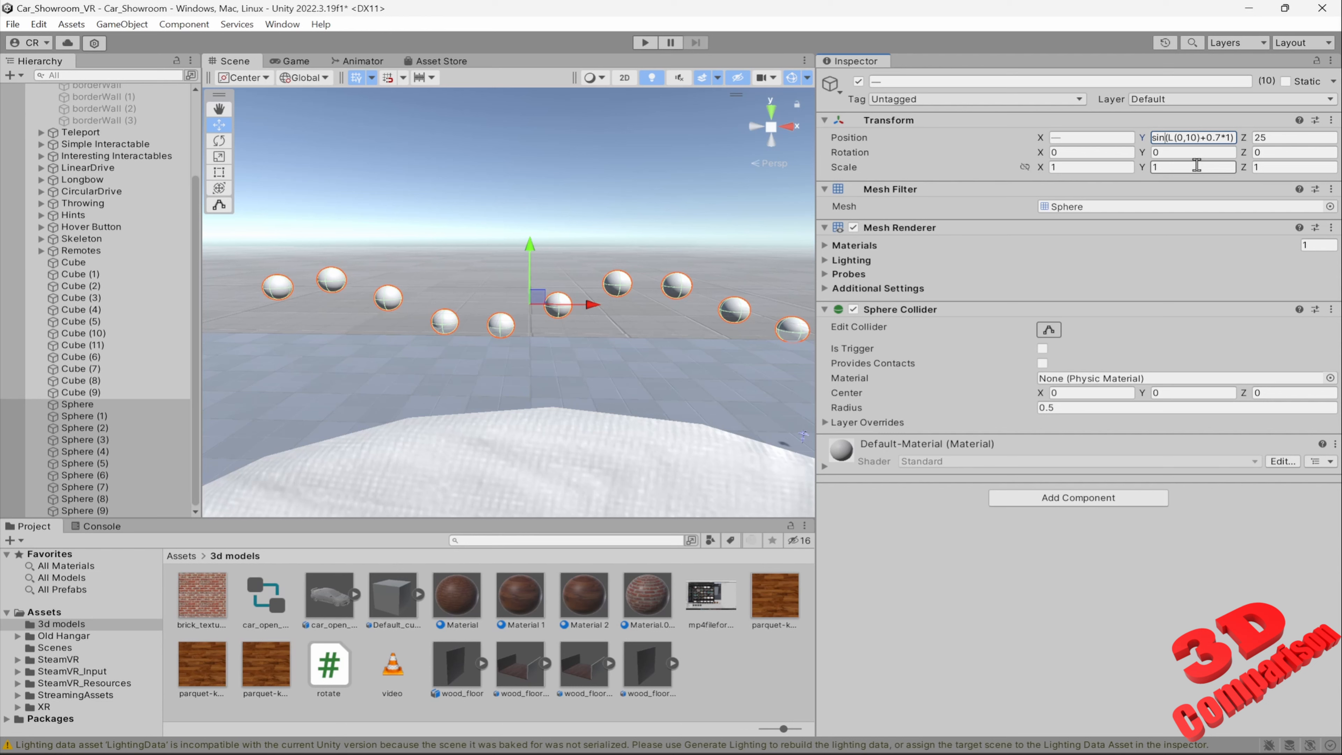
Change the spheres' Position Y formula to sin(L(0,10)+0.1*1)
key("Home")
key("shift+Left")
type("1")
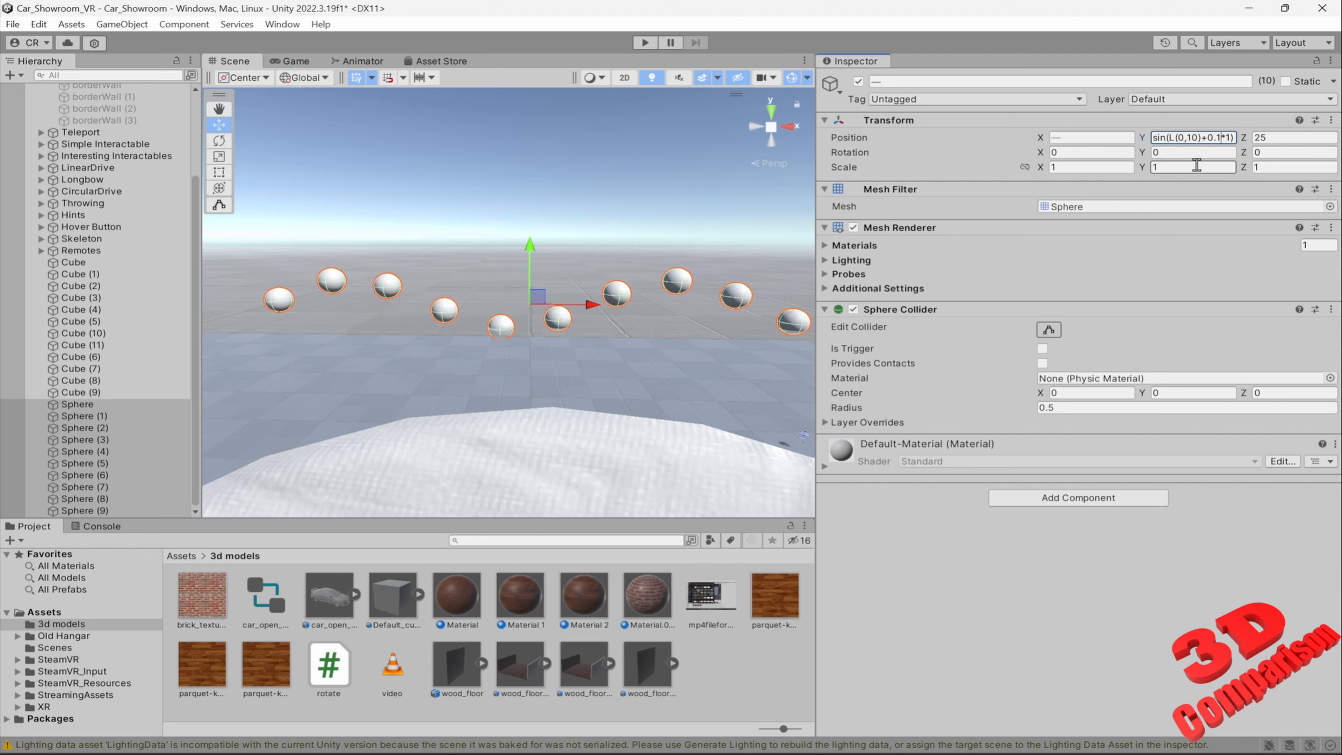
Shift the sphere wave by raising the formula's last multiplier through 2, 3 and 4 to sin(L(0,10)+0.1*5)
key("shift+Left")
type("2")
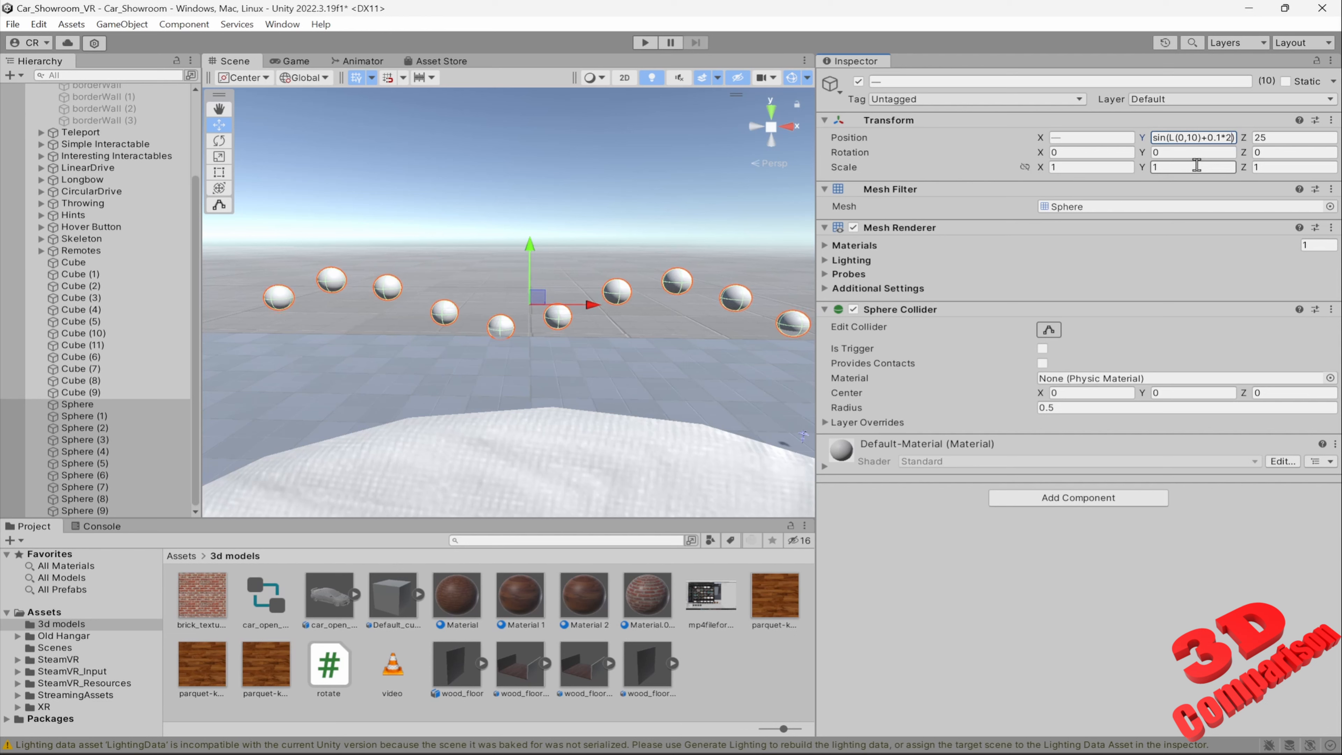
key("shift+Left")
type("3")
key("shift+Left")
type("4")
key("shift+Left")
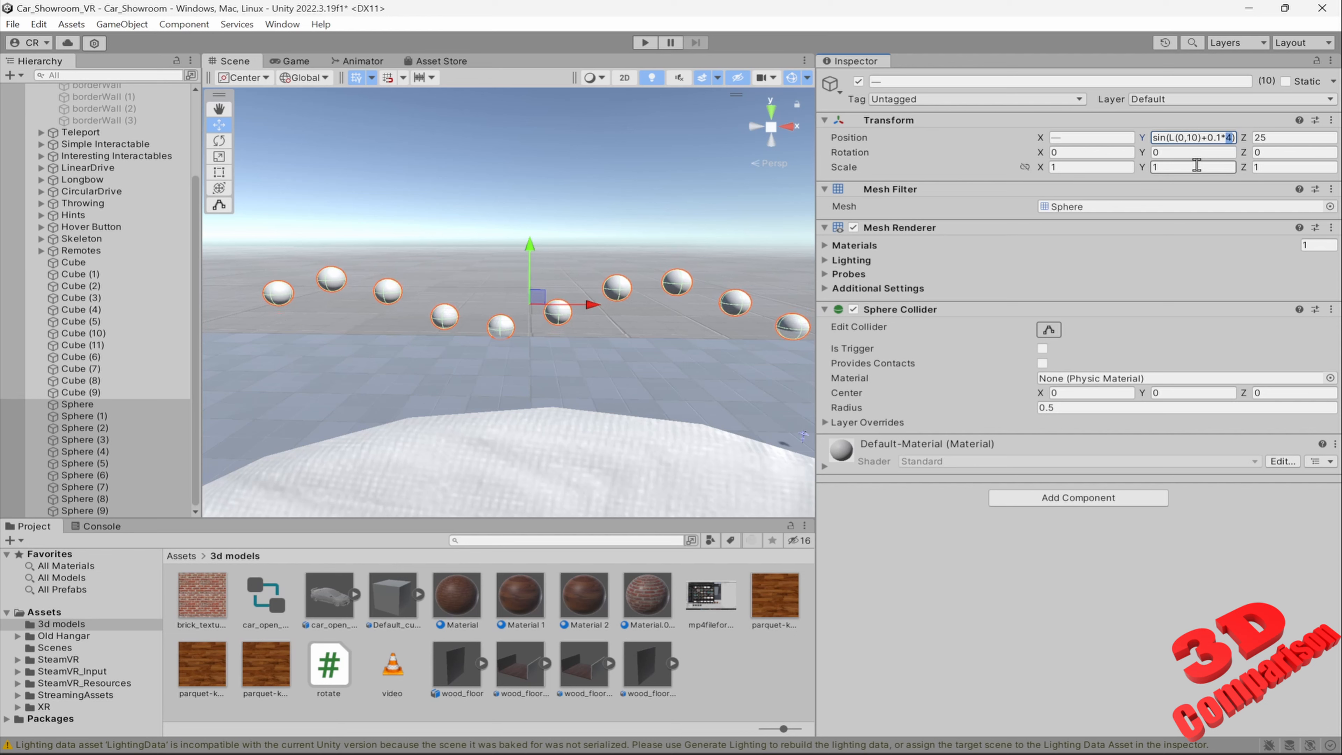
type("5")
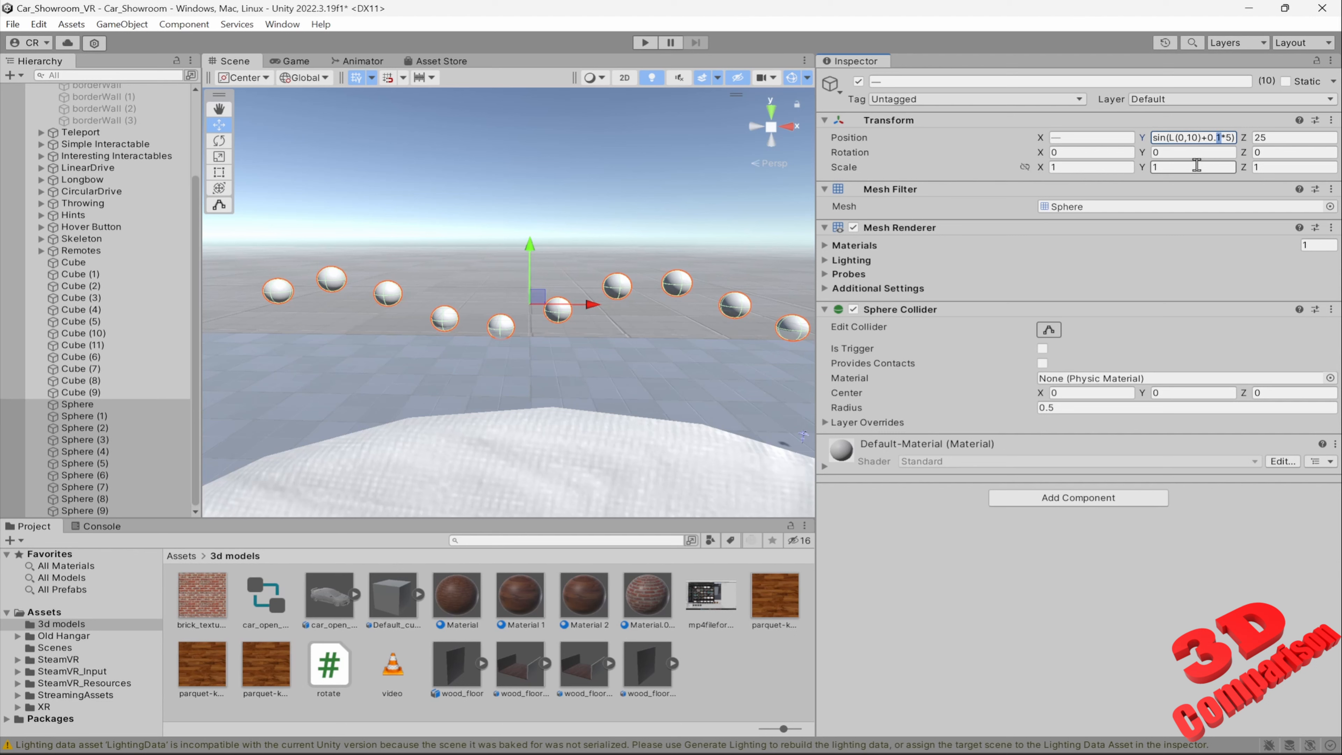
type("5")
Vary the coefficient in the spheres' Position Y formula through 0.5 and 0.4 to sin(L(0,10)+0.3*5)
key("shift+Left")
type("4")
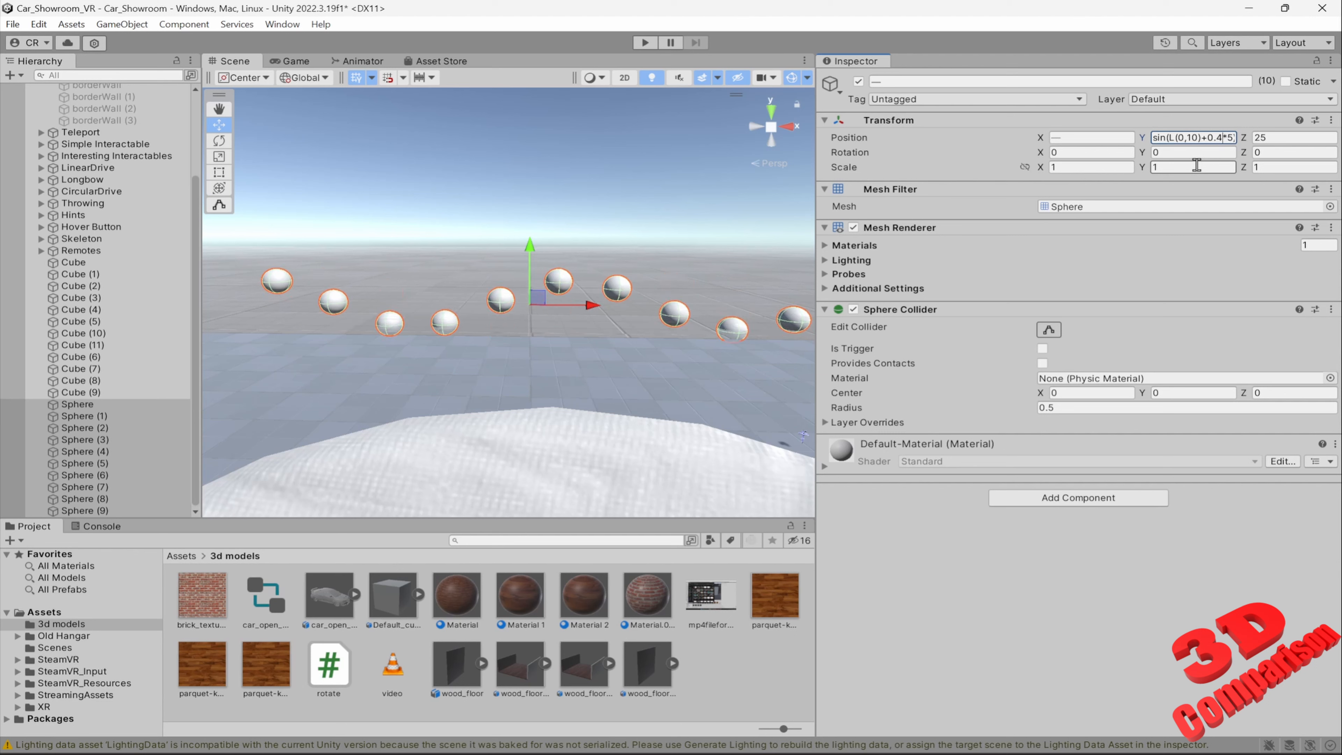
key("shift+Left")
type("3")
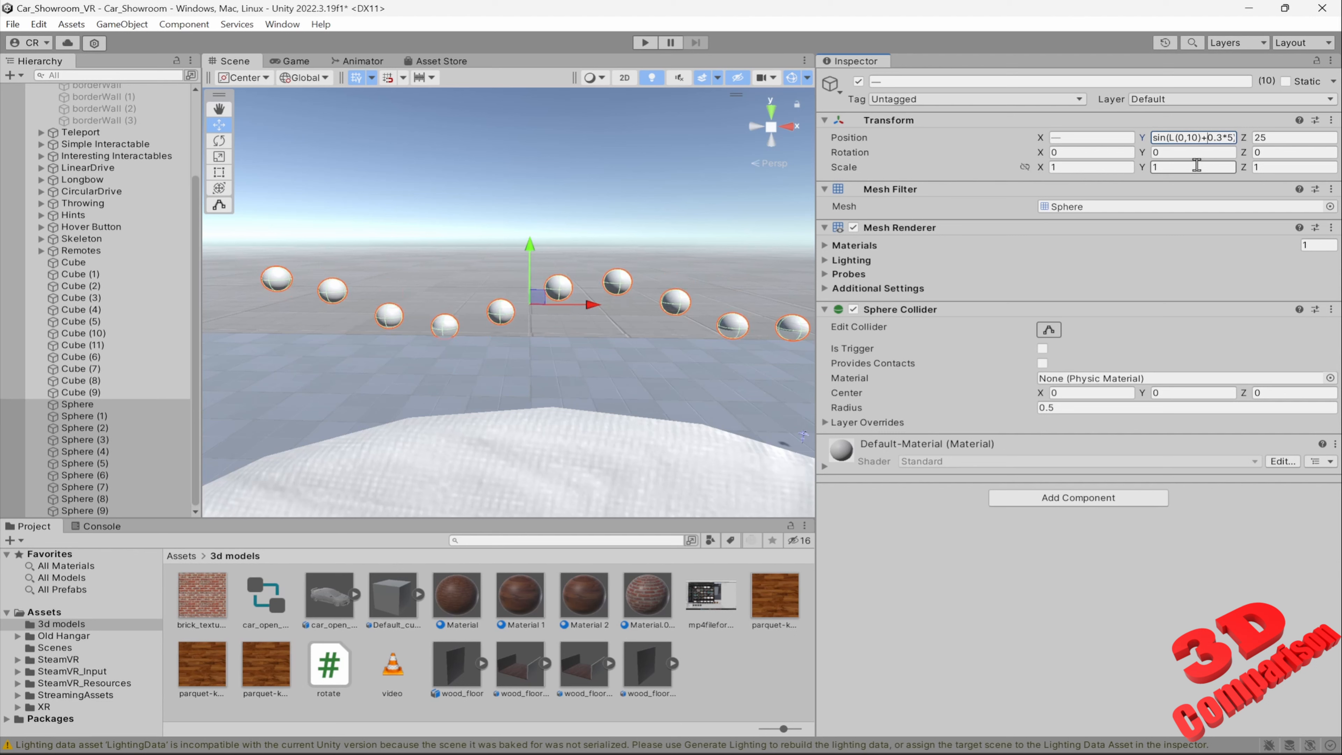
Shorten the range in the spheres' Position Y formula to sin(L(0,1)+0.3*5) and inspect the row from near and far
key("shift+Right")
key("BackSpace")
scroll(626, 302, "down", 6)
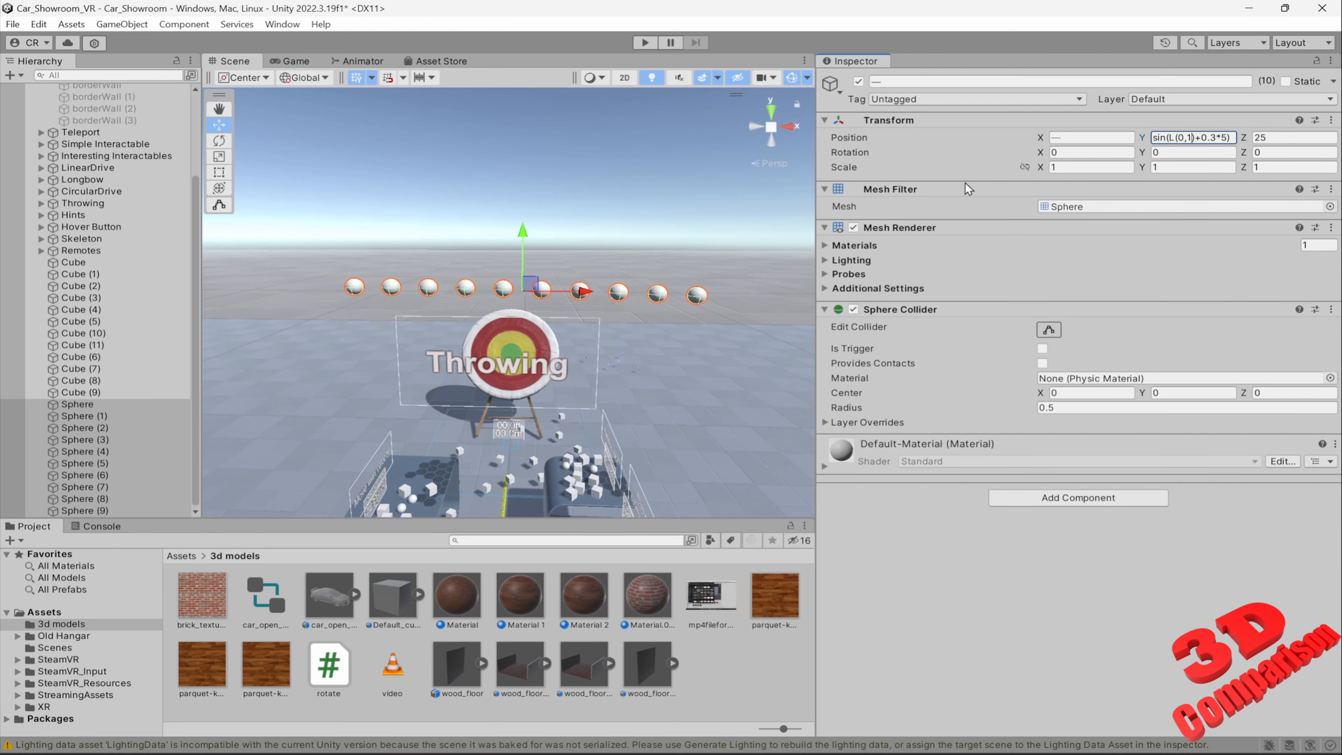
scroll(662, 264, "up", 2)
scroll(655, 264, "down", 5)
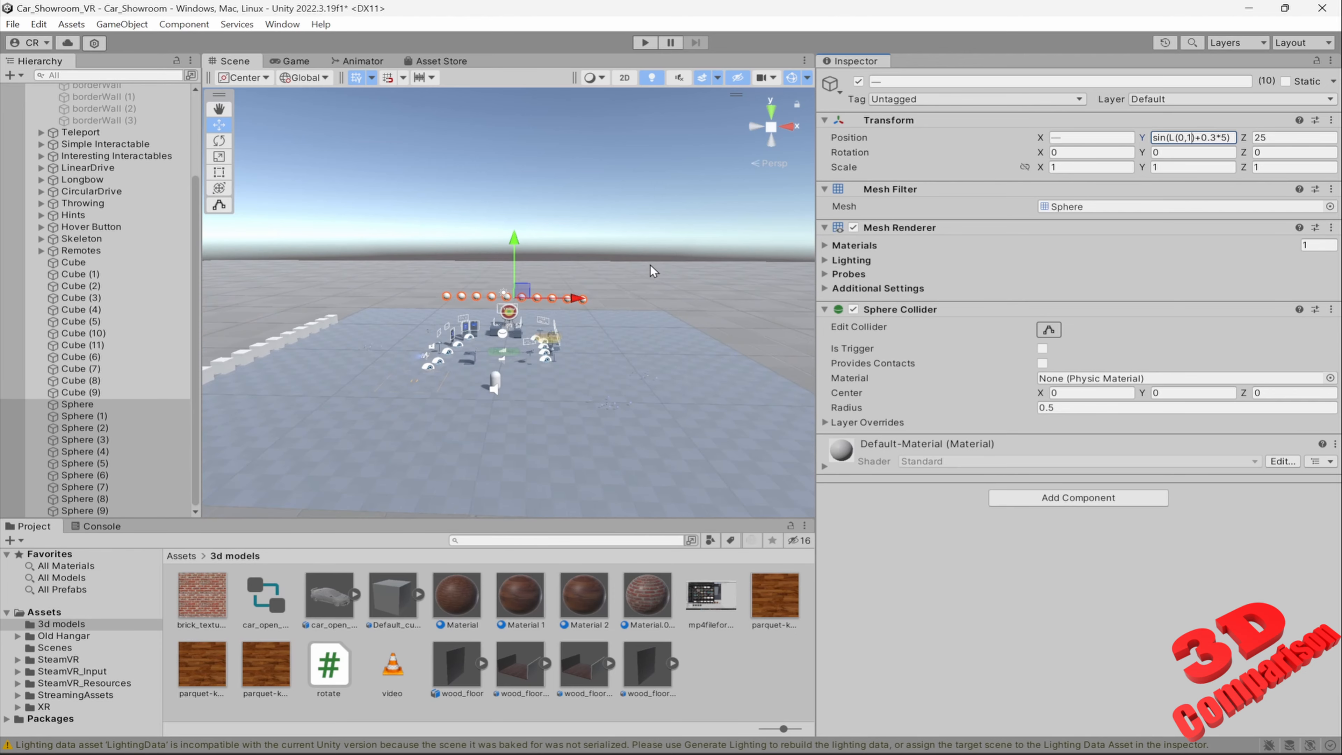
scroll(637, 281, "up", 4)
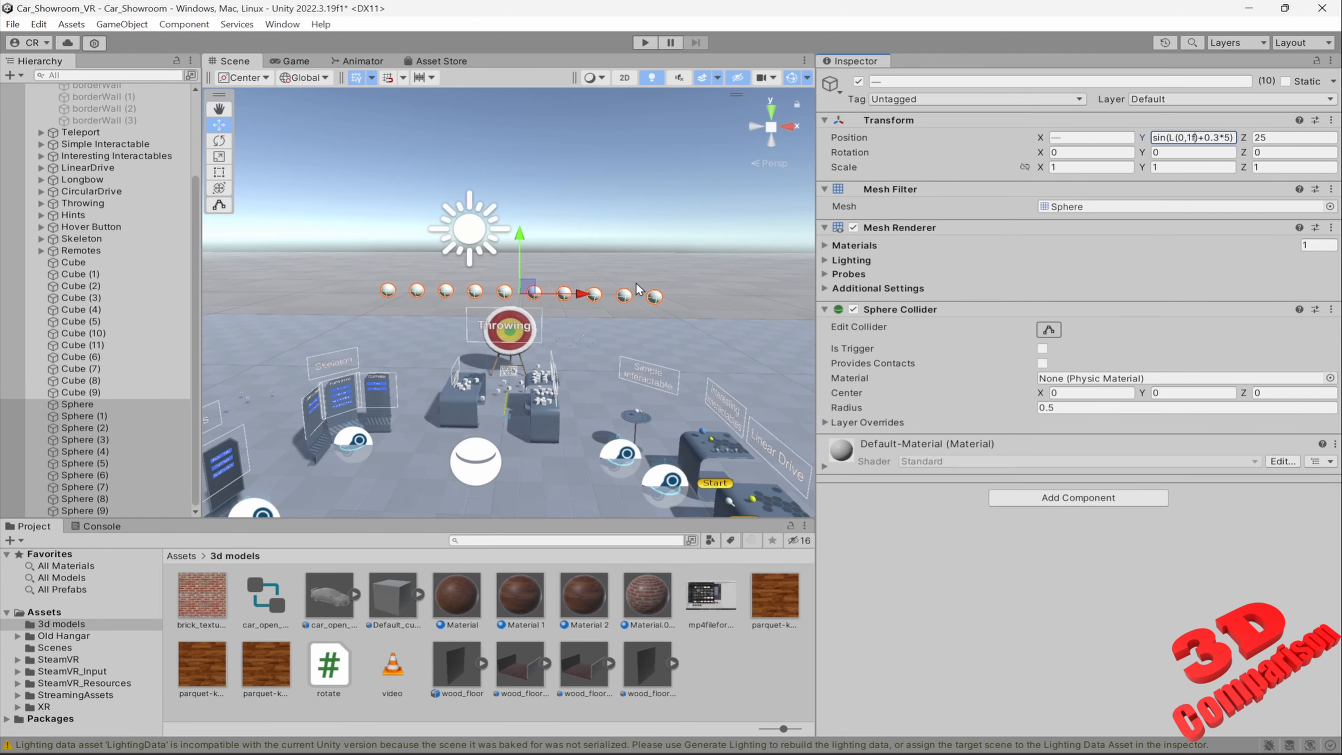
scroll(636, 297, "up", 4)
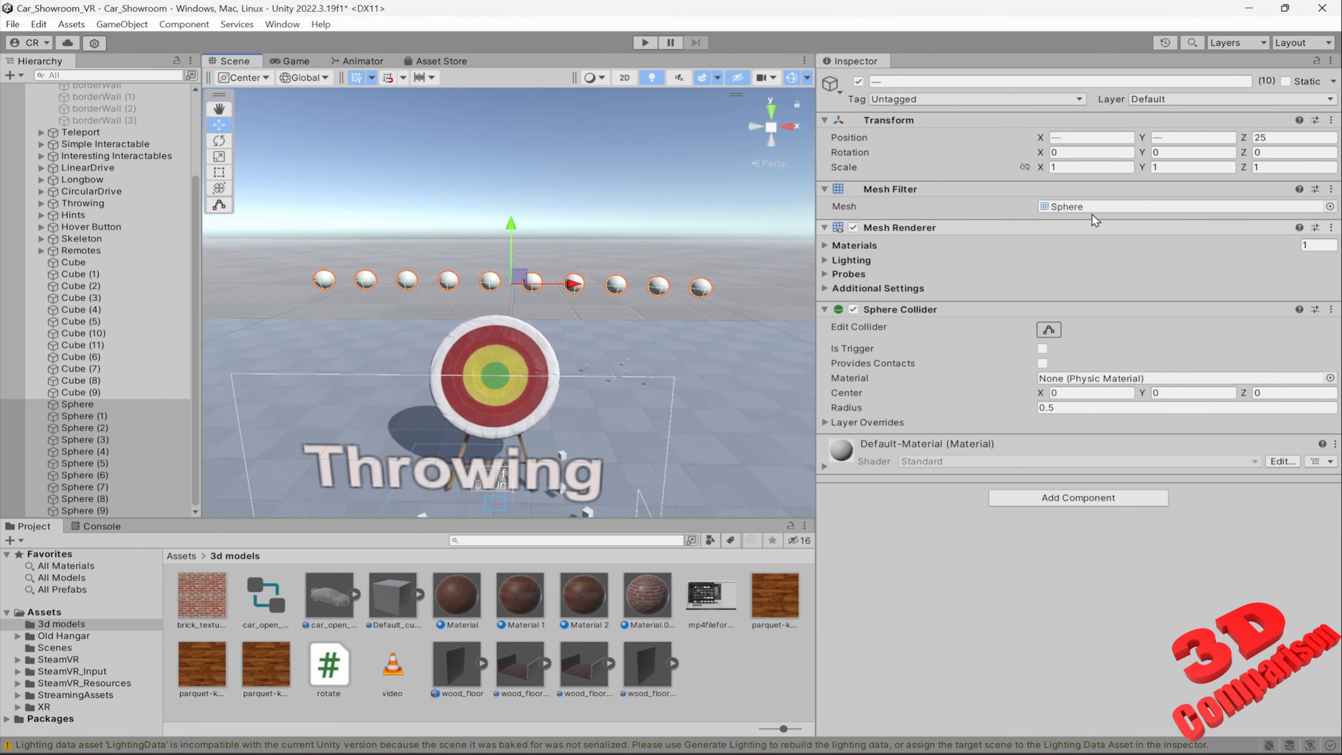
Reapply the copied formula sin(L(0,10)+0.7*1) to the spheres' Position Y and shorten its range to L(0,1)
left_click(1178, 137)
type("sin(L(0,10)+0.7*1)")
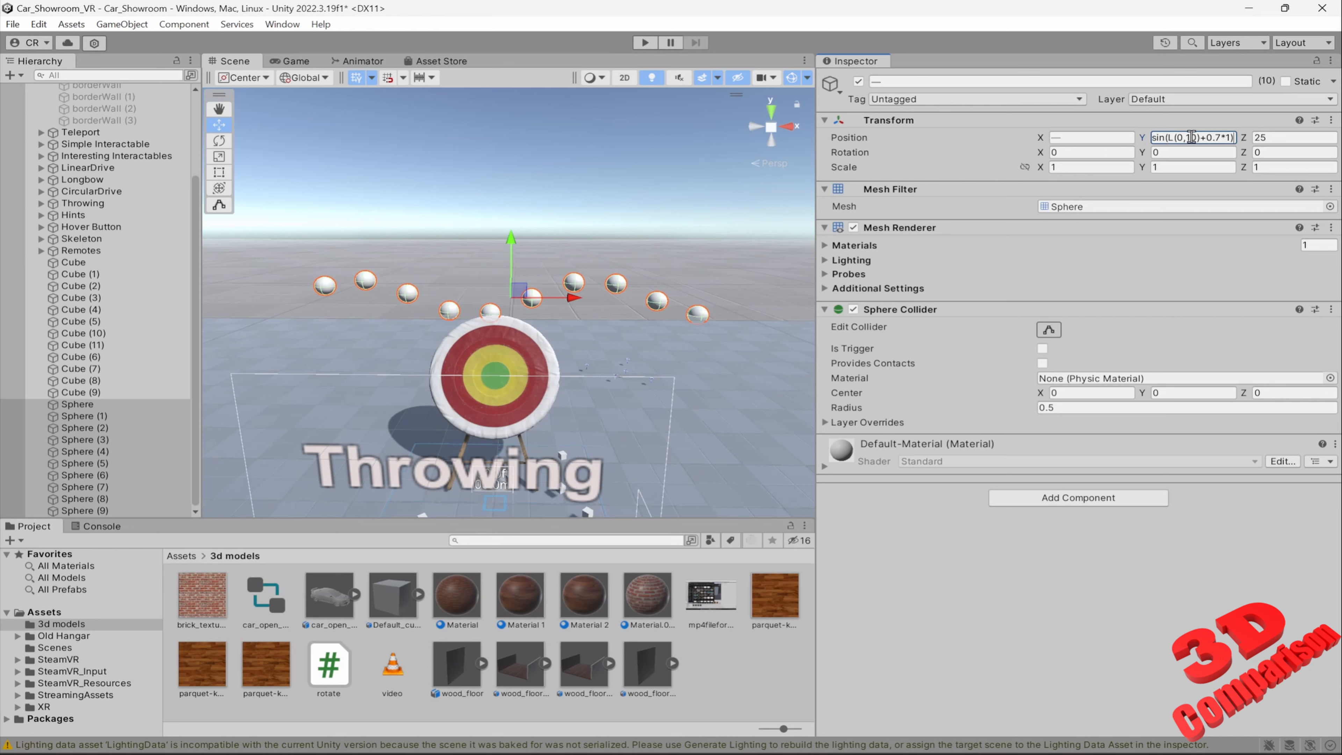
triple_click(1193, 136)
left_click(1192, 137)
key("Delete")
type("1")
key("Delete")
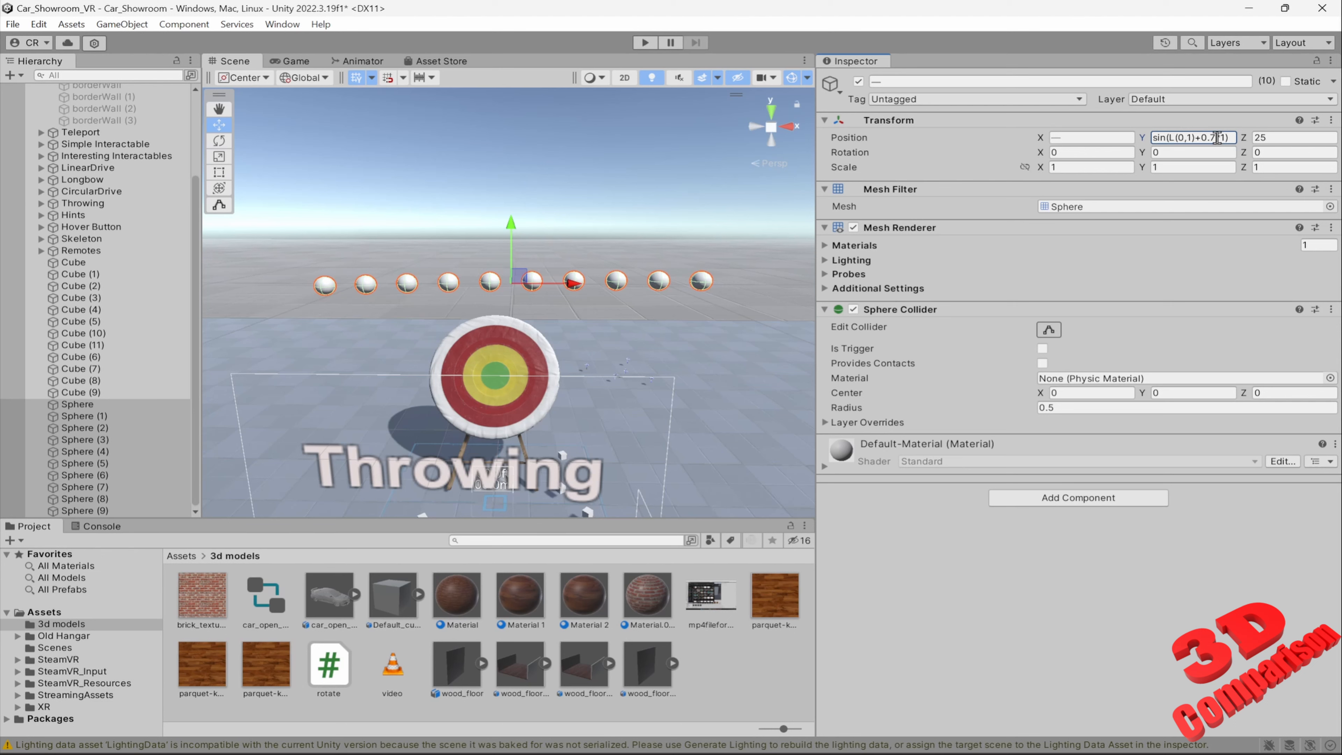
Set the formula's coefficient to 0.1 and raise its last multiplier through 2 to sin(L(0,1)+0.1*5)
key("BackSpace")
type("1")
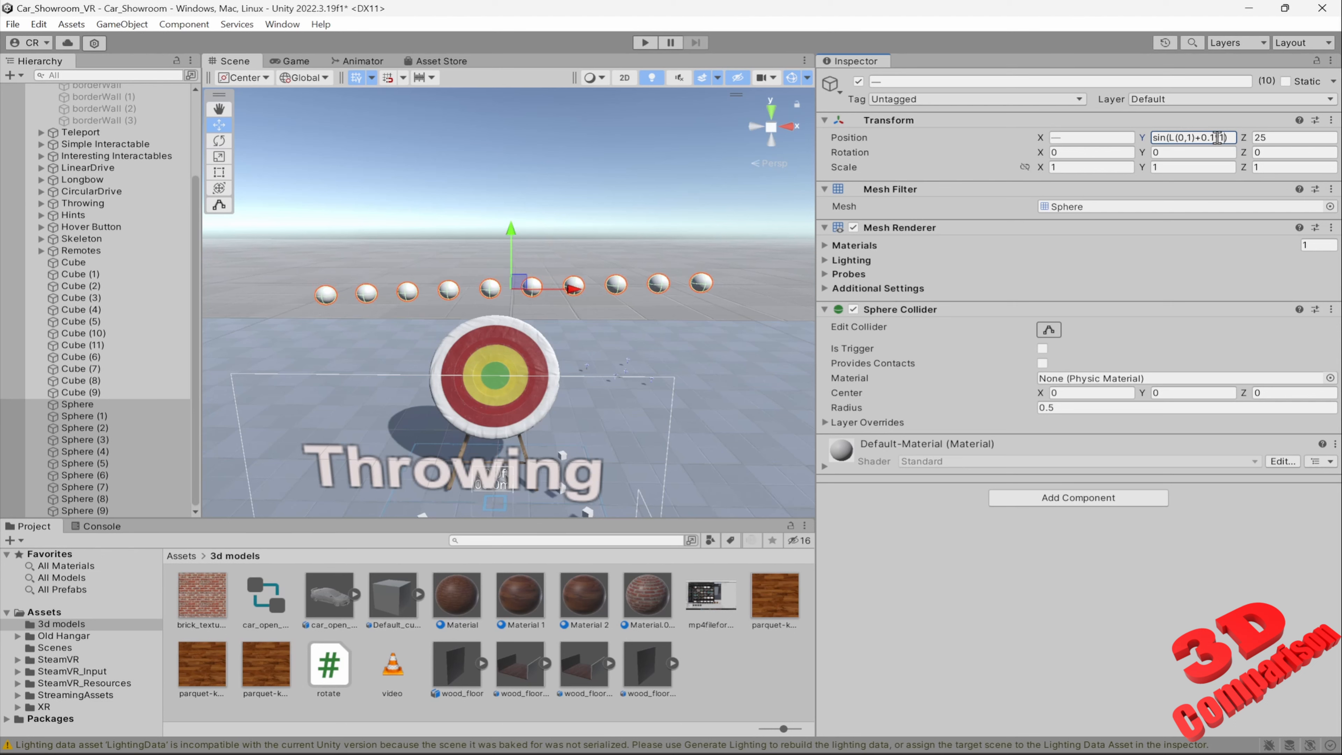
key("BackSpace")
type("2")
key("BackSpace")
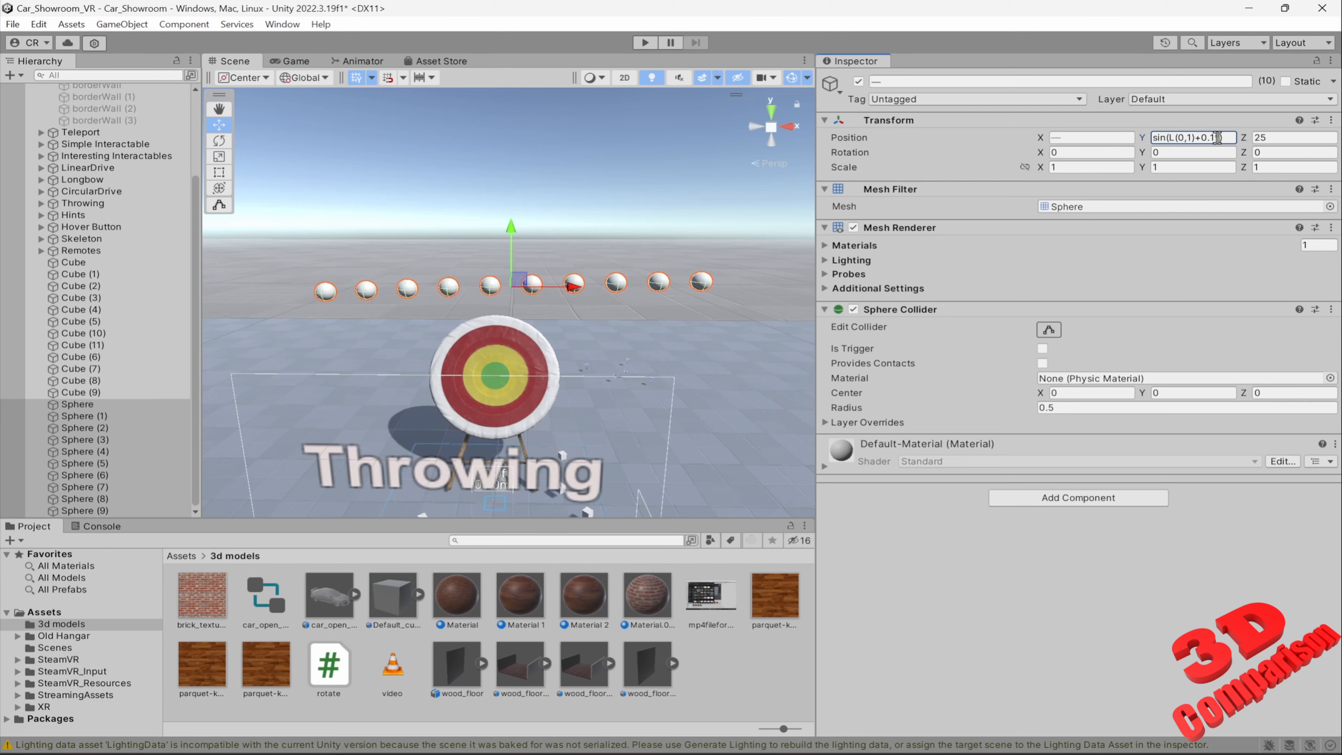
type("5")
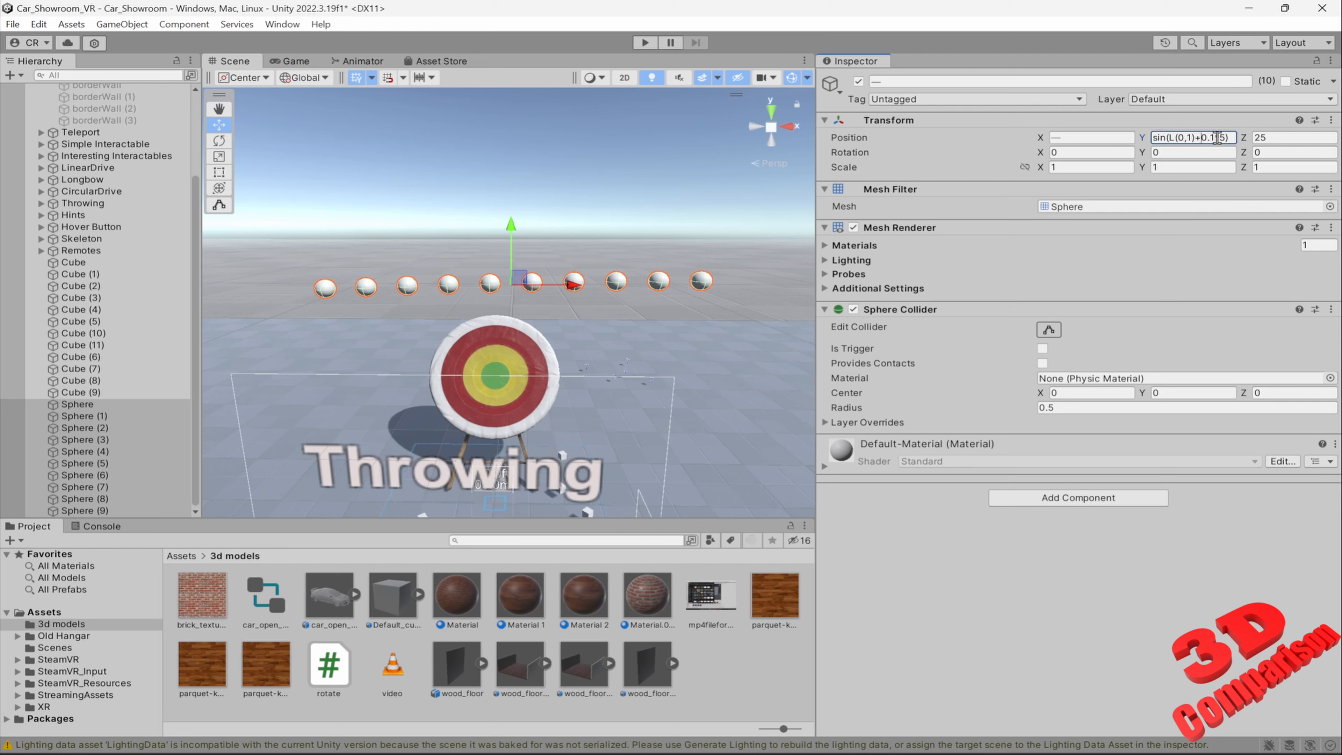
Change the coefficient in the spheres' Position Y formula to 0.5, and finally to sin(L(0,1)+0.3*5)
key("BackSpace")
type("5")
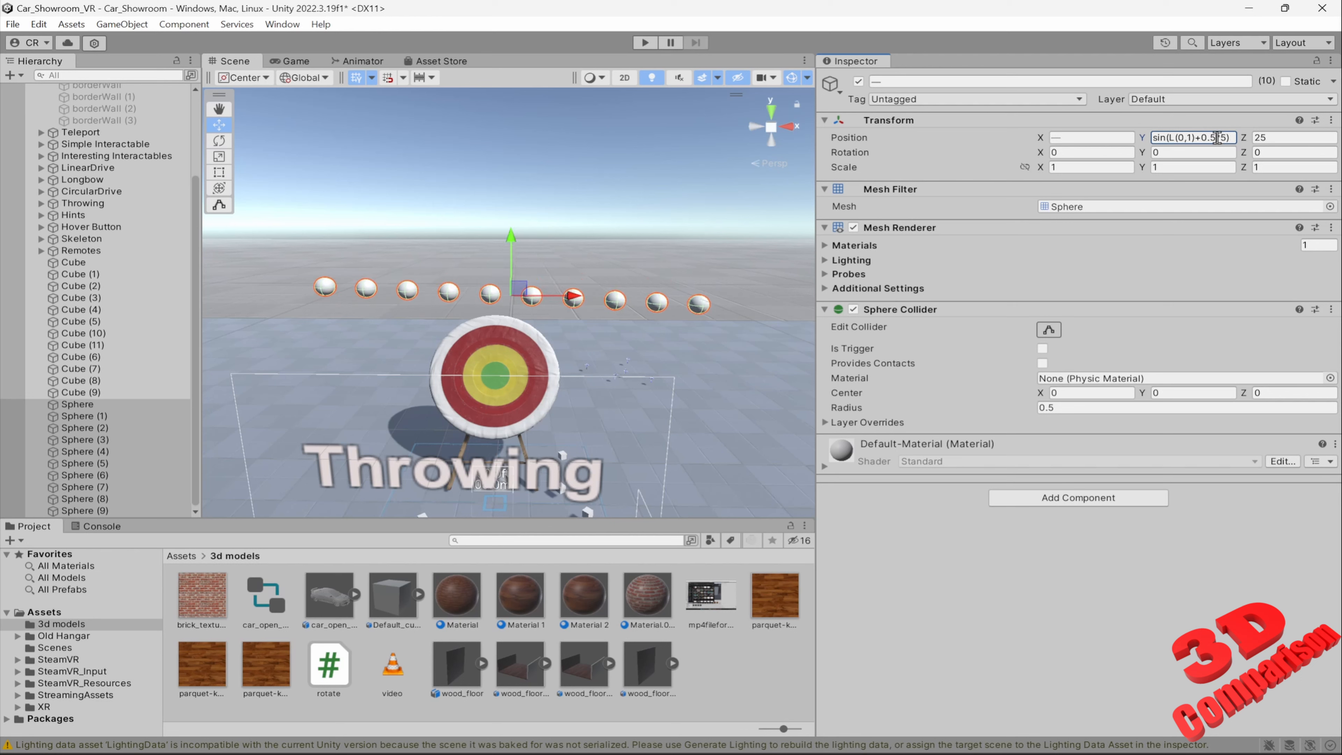
key("BackSpace")
type("3")
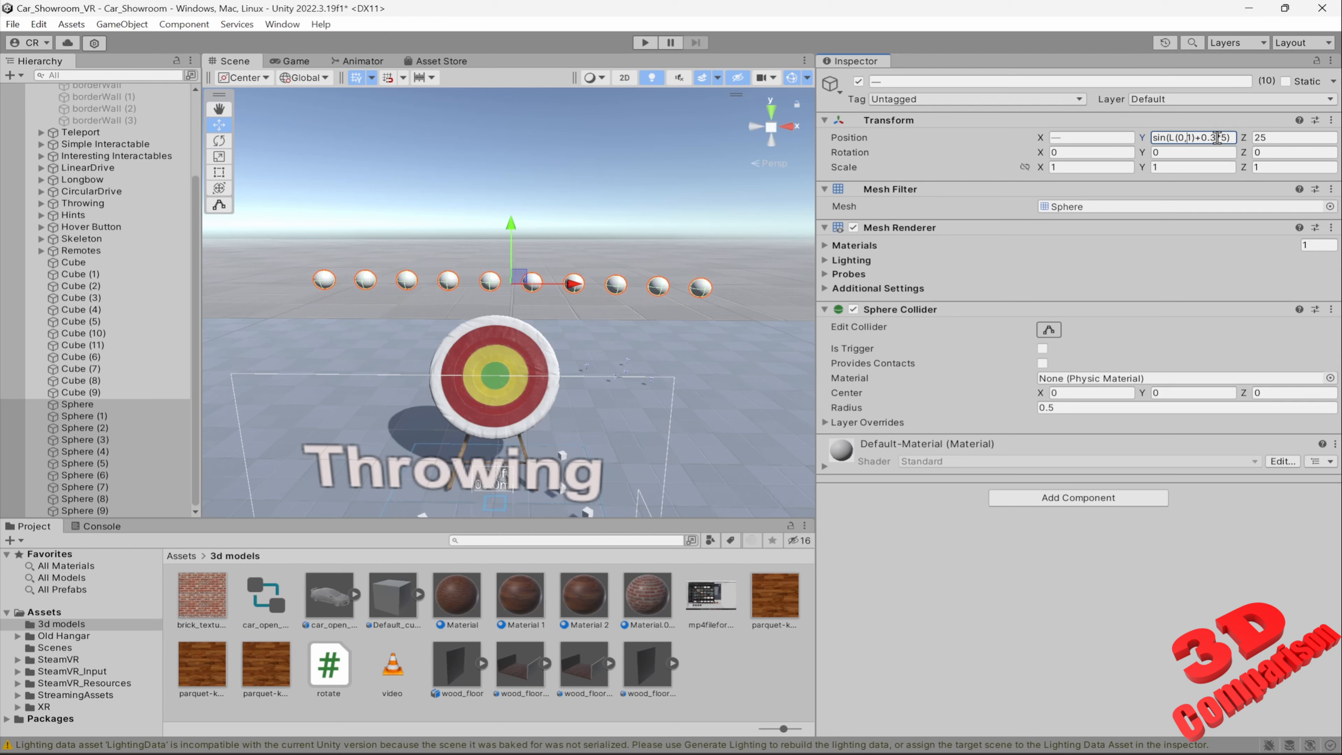
Vary the upper limit of the L range through 5, 2, 3 and 5 to sin(L(0,6)+0.3*5)
key("BackSpace")
type("5")
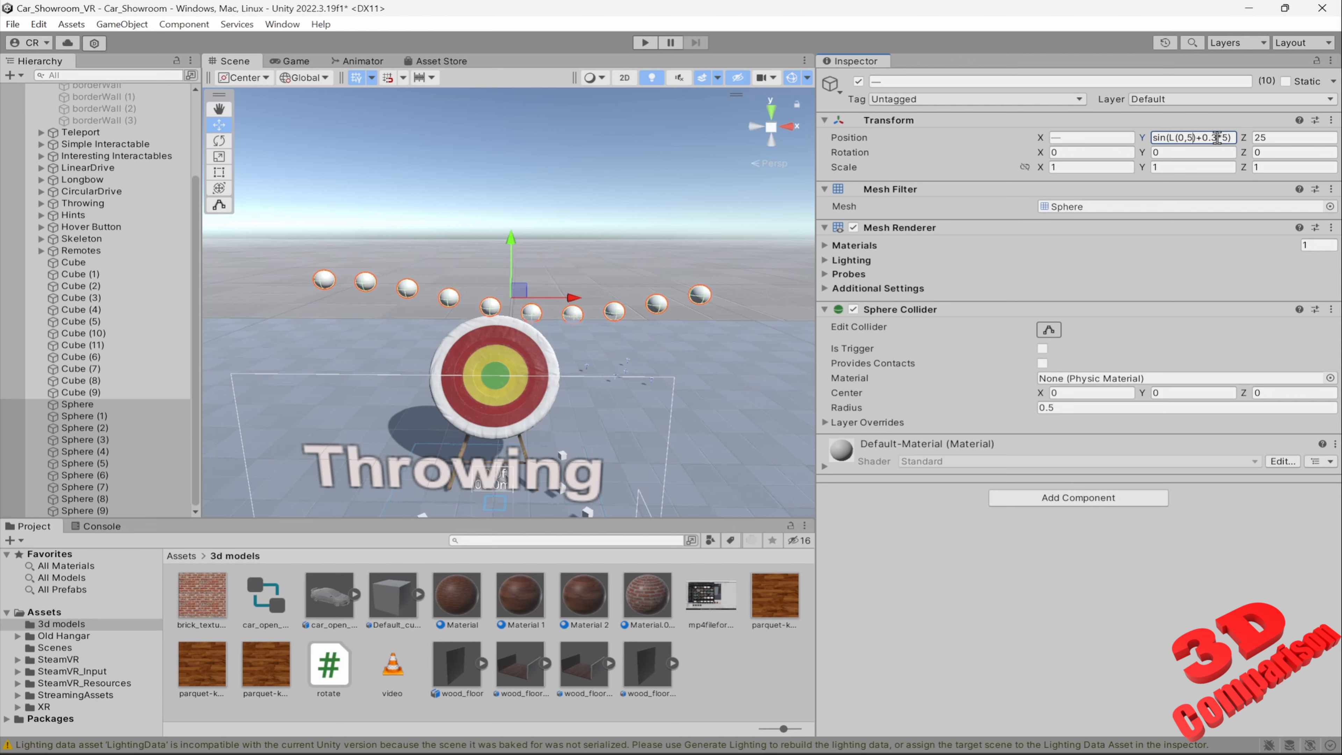
key("BackSpace")
type("2")
key("BackSpace")
type("3")
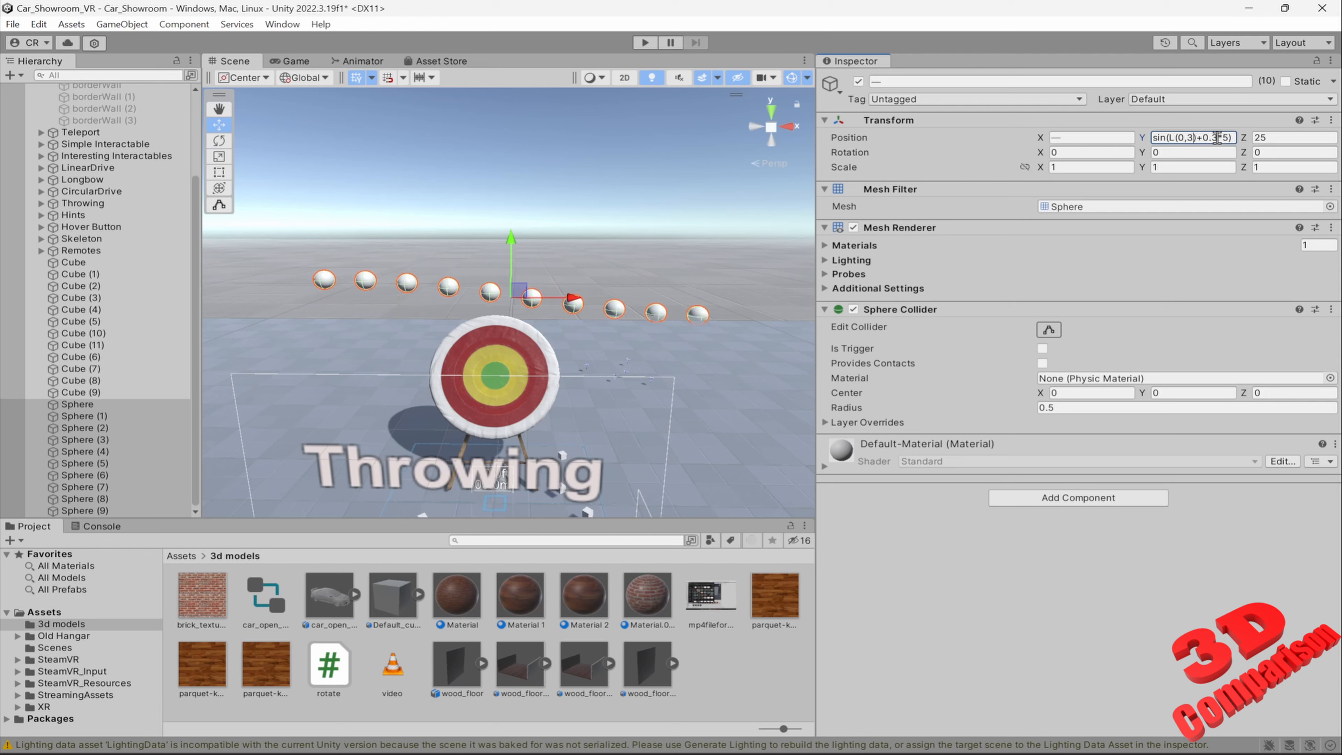
key("BackSpace")
type("5")
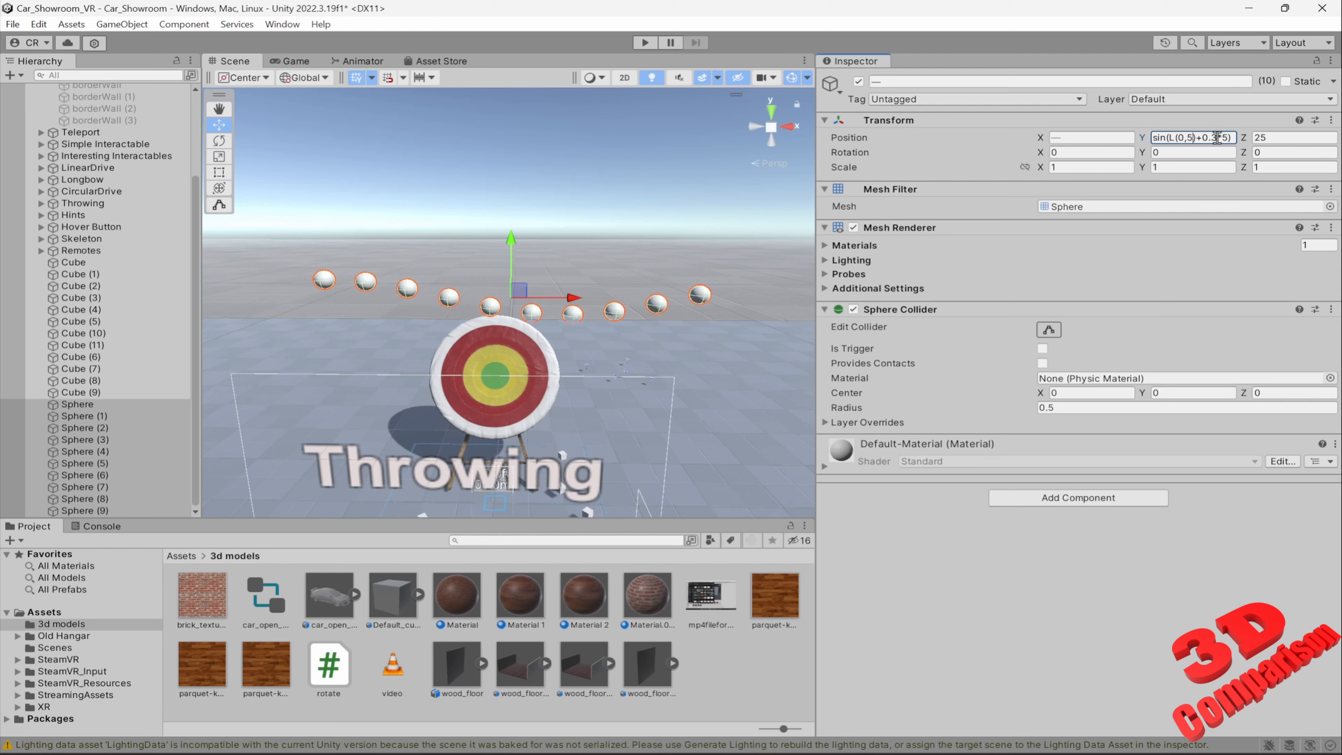
key("BackSpace")
type("6")
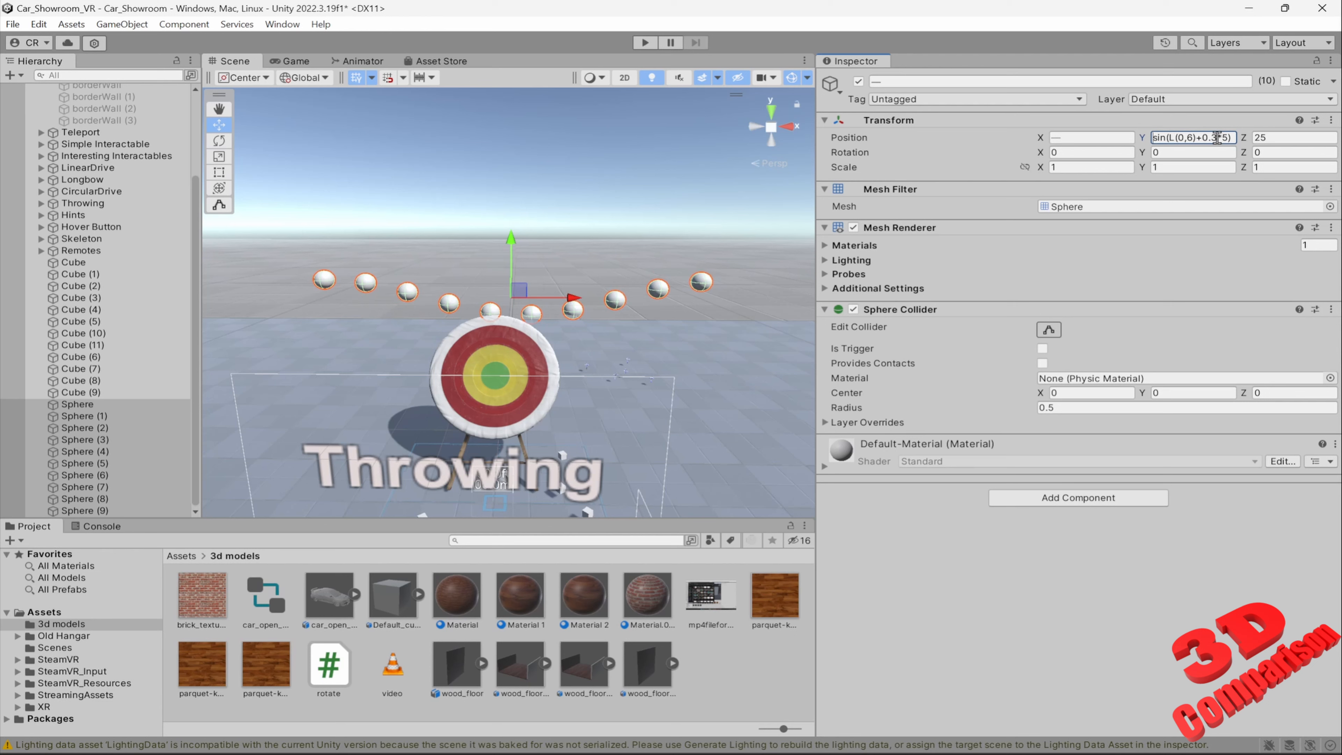
Replace sin with cos in the spheres' Position Y formula and extend the range to cos(L(0,10)+0.3*5)
key("shift+Right")
key("shift+Right")
key("shift+Right")
type("cos")
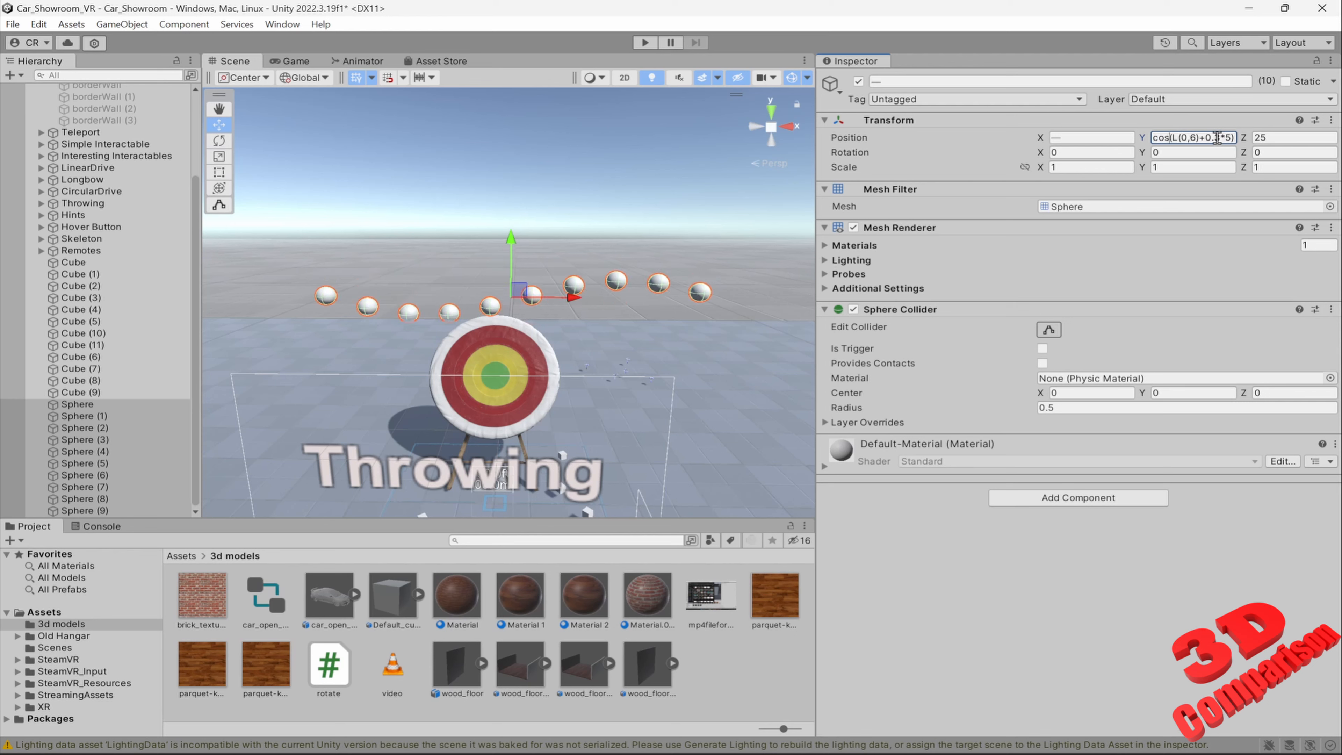
double_click(1192, 137)
type("10")
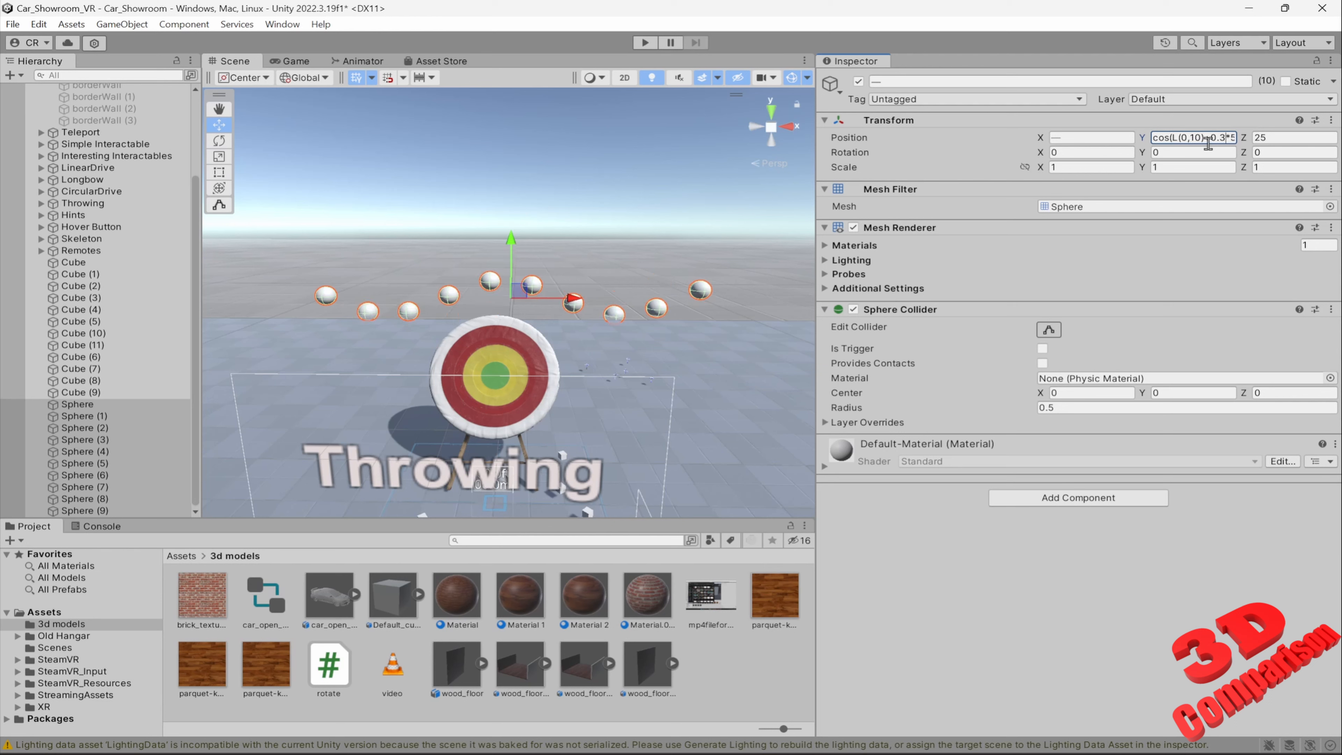
Set the cosine formula's coefficient to 0.1 and its multiplier to 1, making it cos(L(0,10)+0.1*1)
key("shift+Right")
type("1")
key("shift+Right")
type("1")
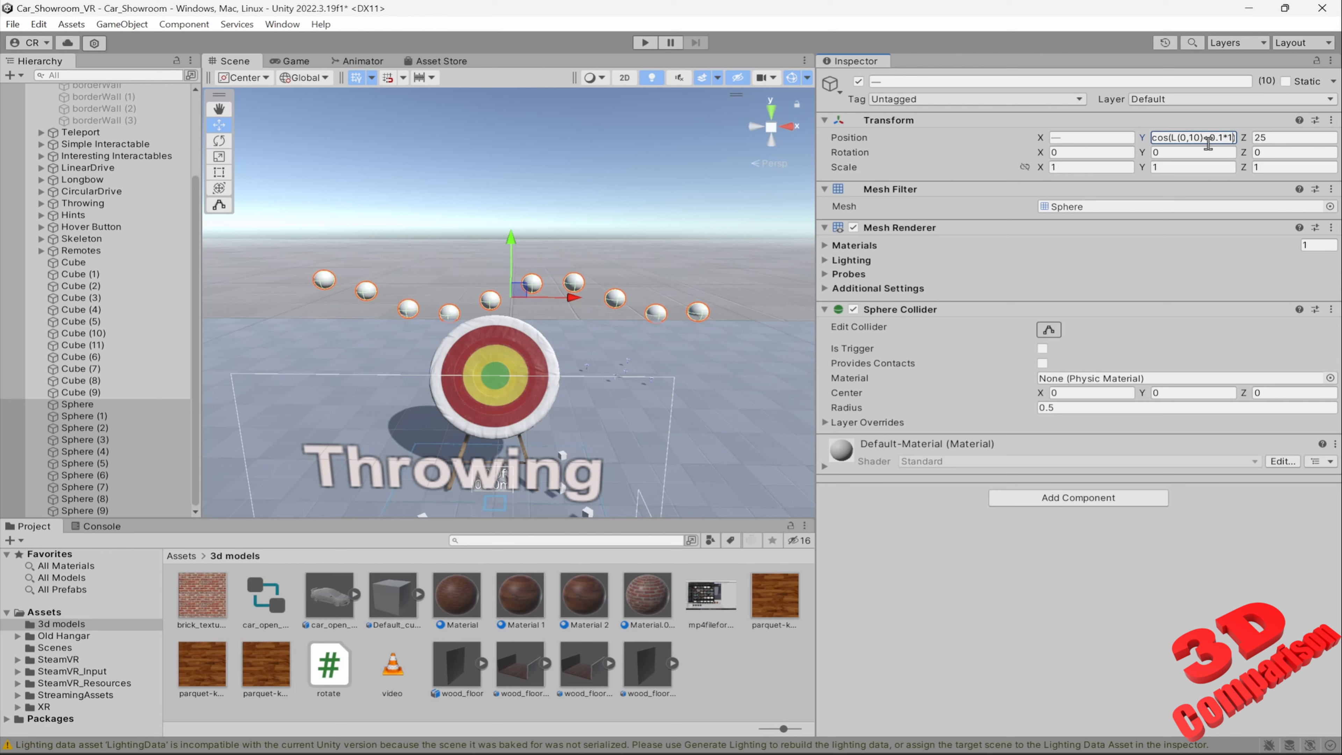
Shift the cosine wave by raising the formula's last multiplier step by step to cos(L(0,10)+0.1*6)
key("shift+Left")
type("2")
key("shift+Left")
type("5")
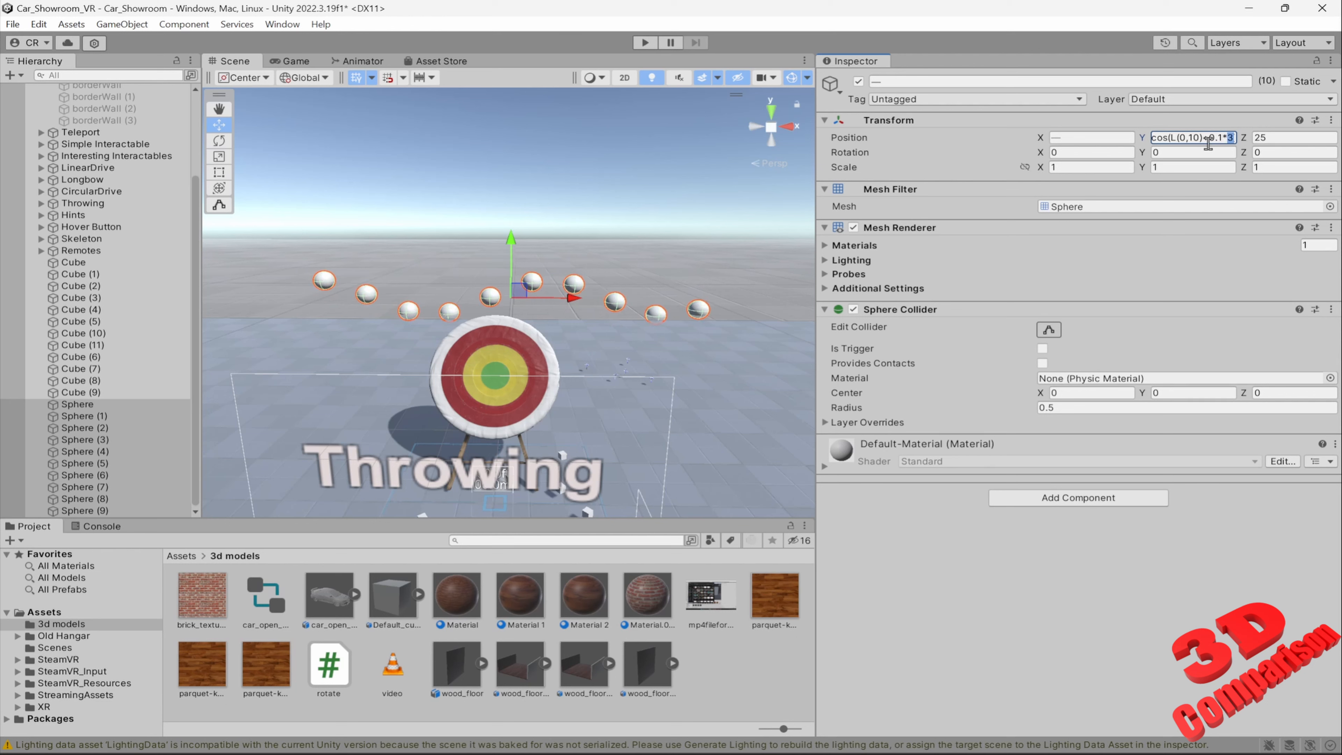
key("shift+Left")
type("6")
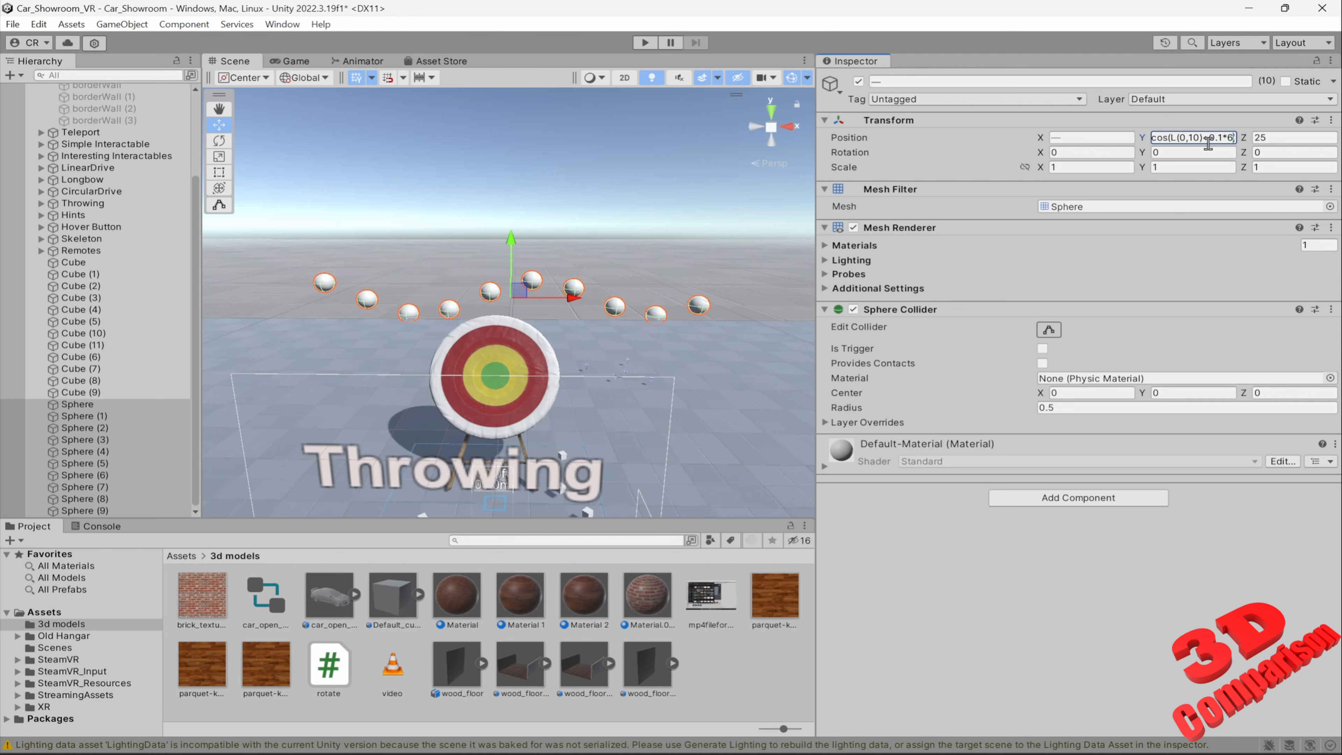
Set the cosine formula's coefficient to 0.9 and step its multiplier through 1, 2 and 3 to cos(L(0,10)+0.9*4)
key("BackSpace")
type("9")
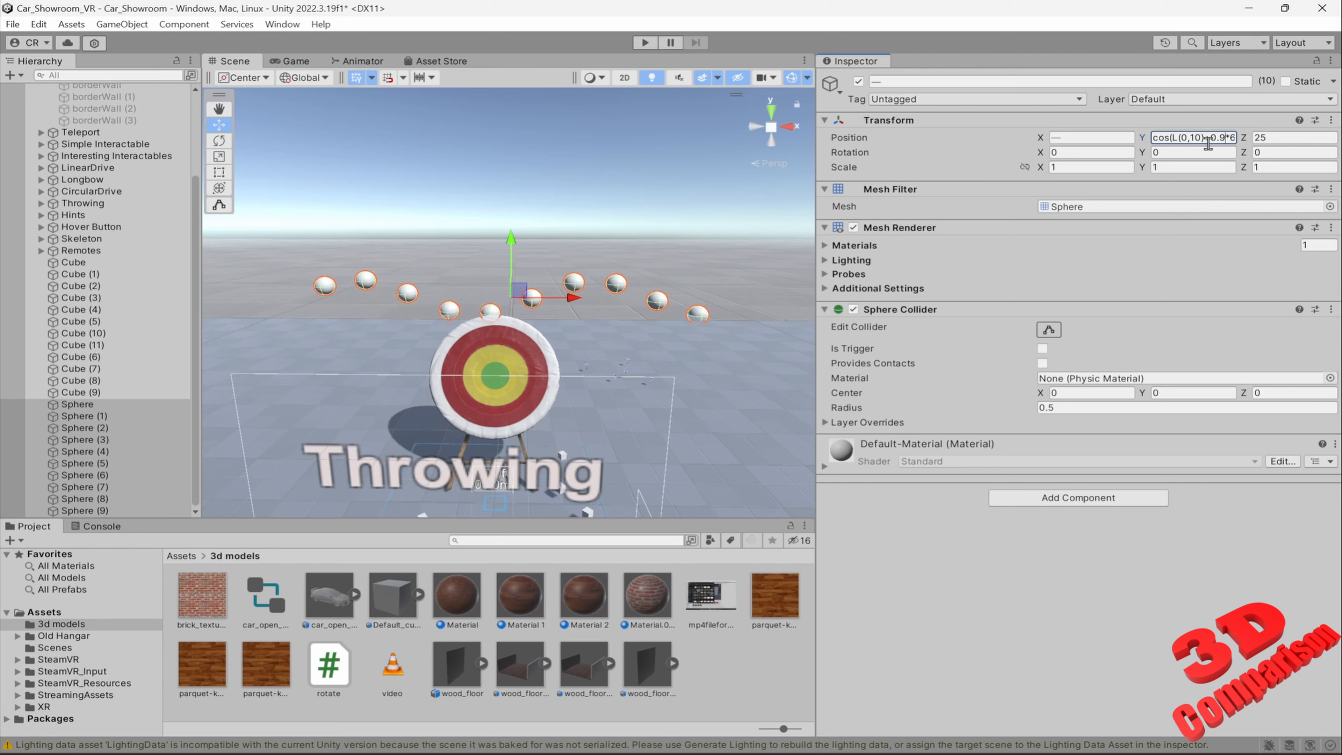
key("Right")
key("Right")
key("shift+Left")
type("1")
key("shift+Left")
type("2")
key("shift+Left")
type("3")
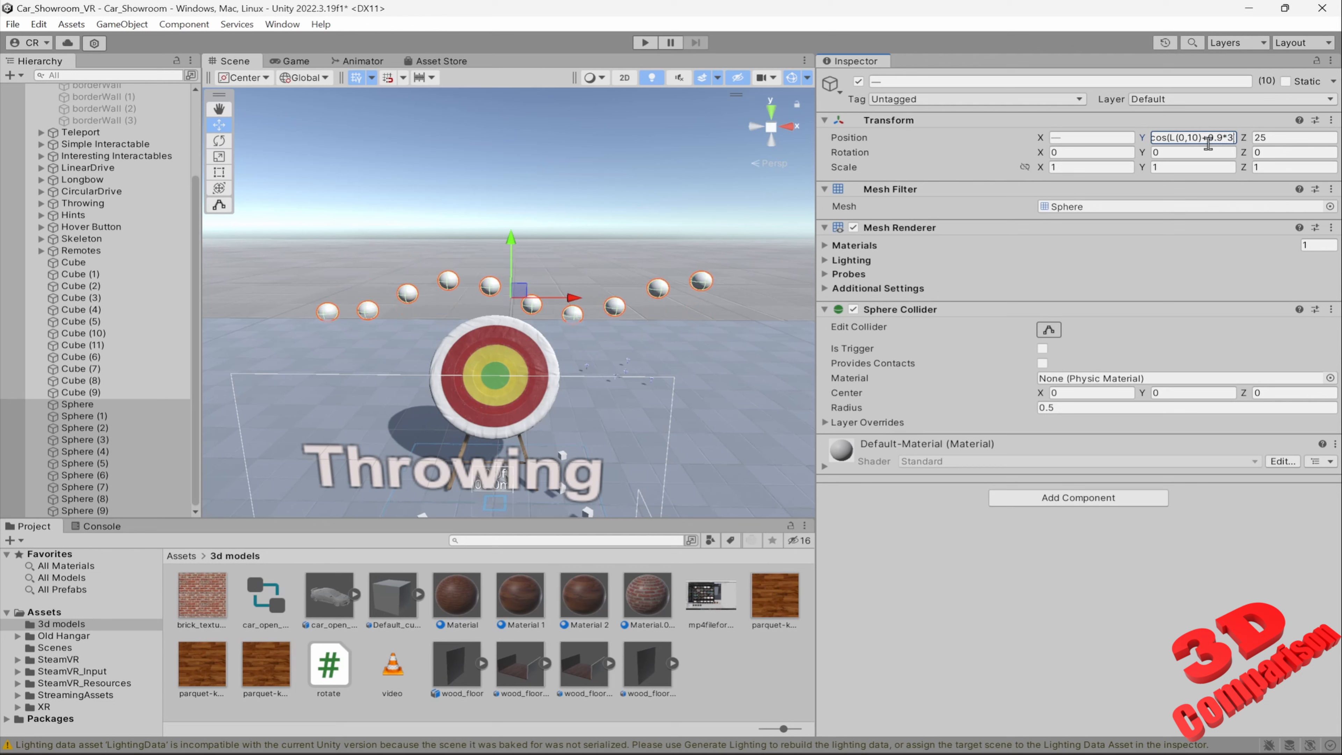
key("shift+Left")
type("4")
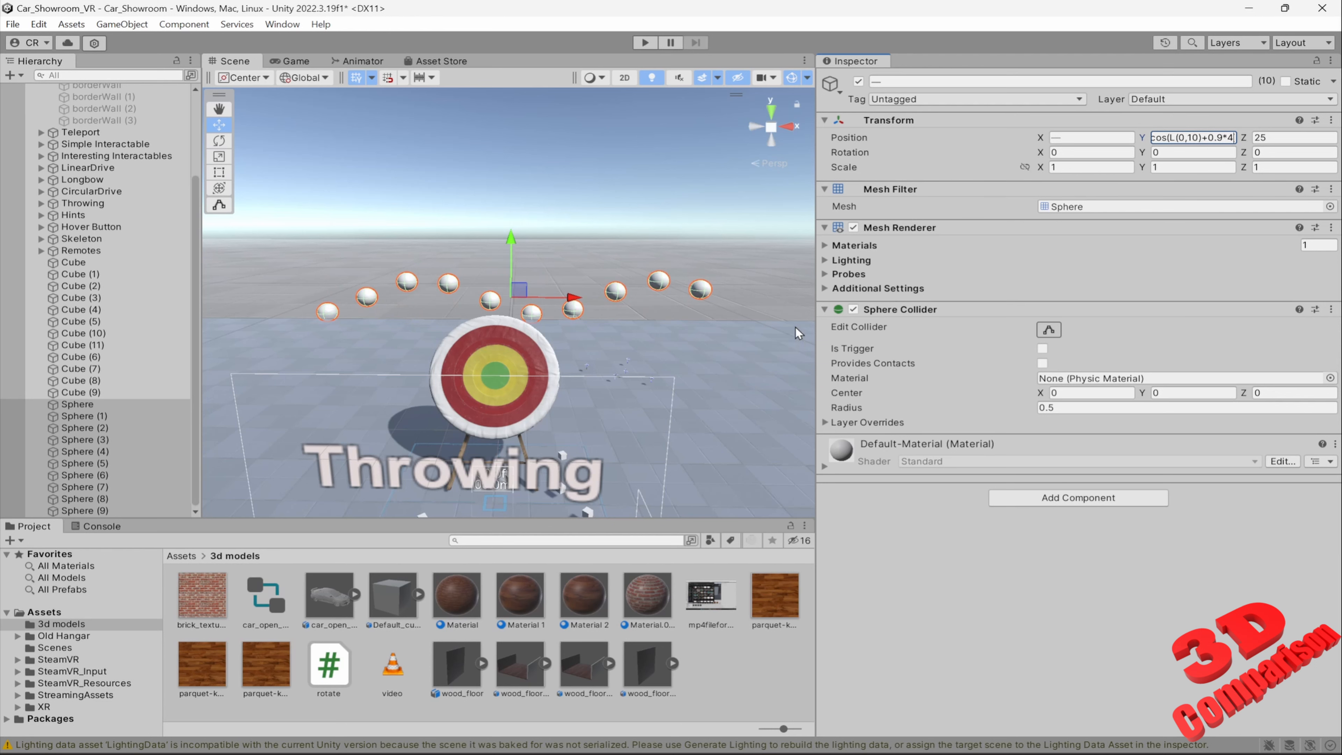
Replace cos with tan in the spheres' Position Y formula, apply it, and inspect the distribution in the scene
left_click(1162, 138)
key("shift+Left")
key("shift+Left")
key("shift+Left")
type("tan")
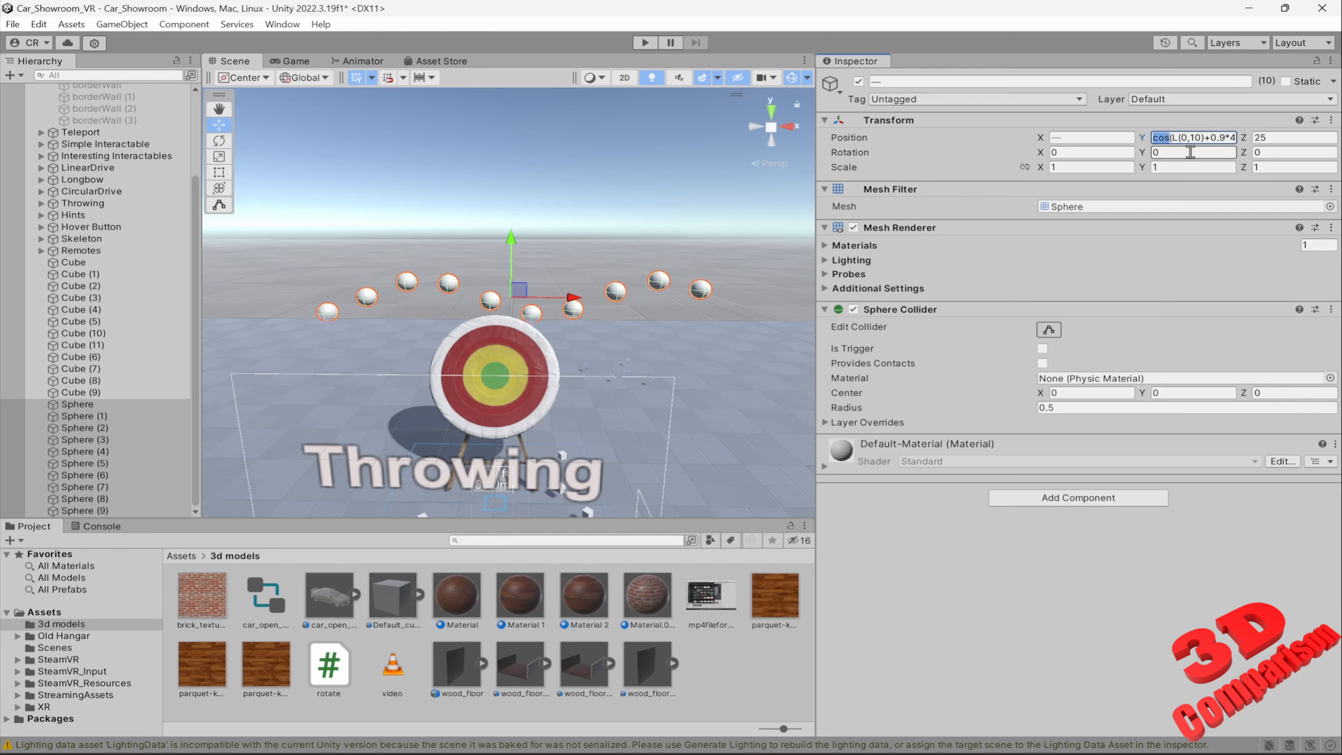
key("Return")
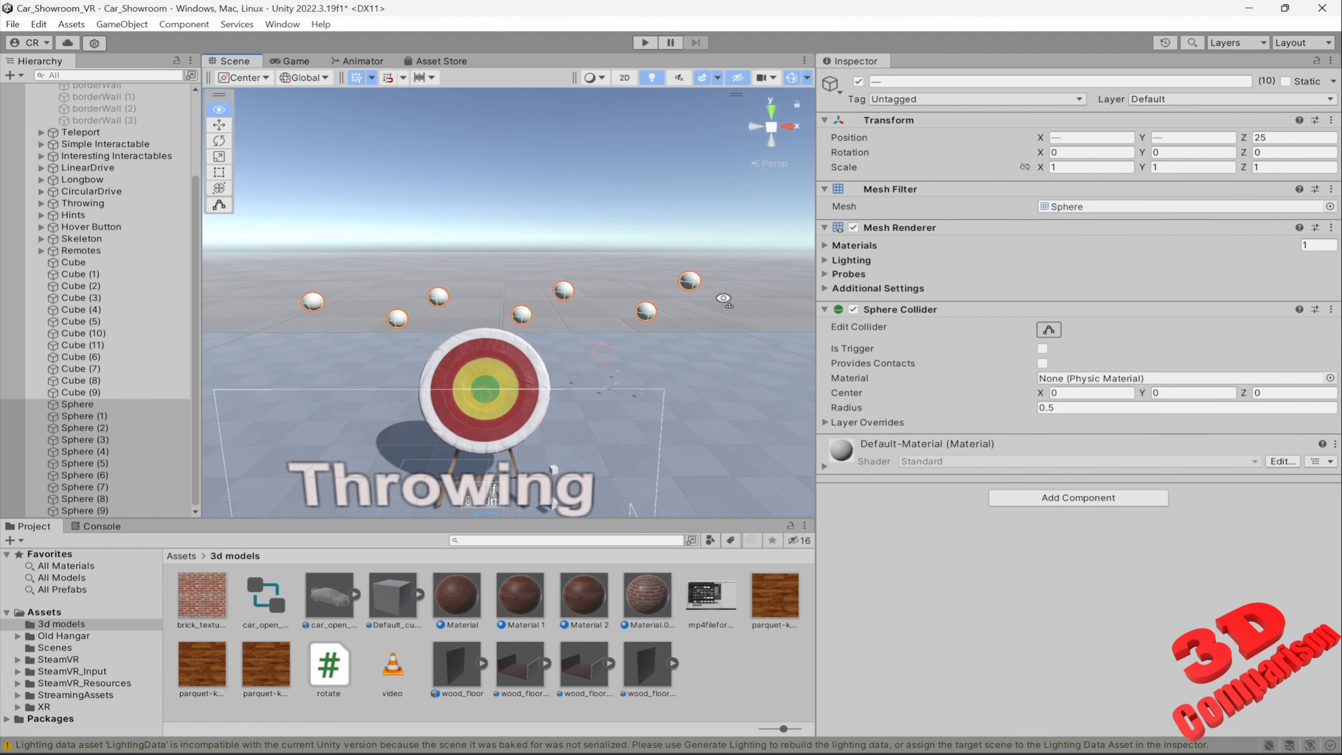
key("s")
right_click_drag(693, 294, 696, 290)
key("w")
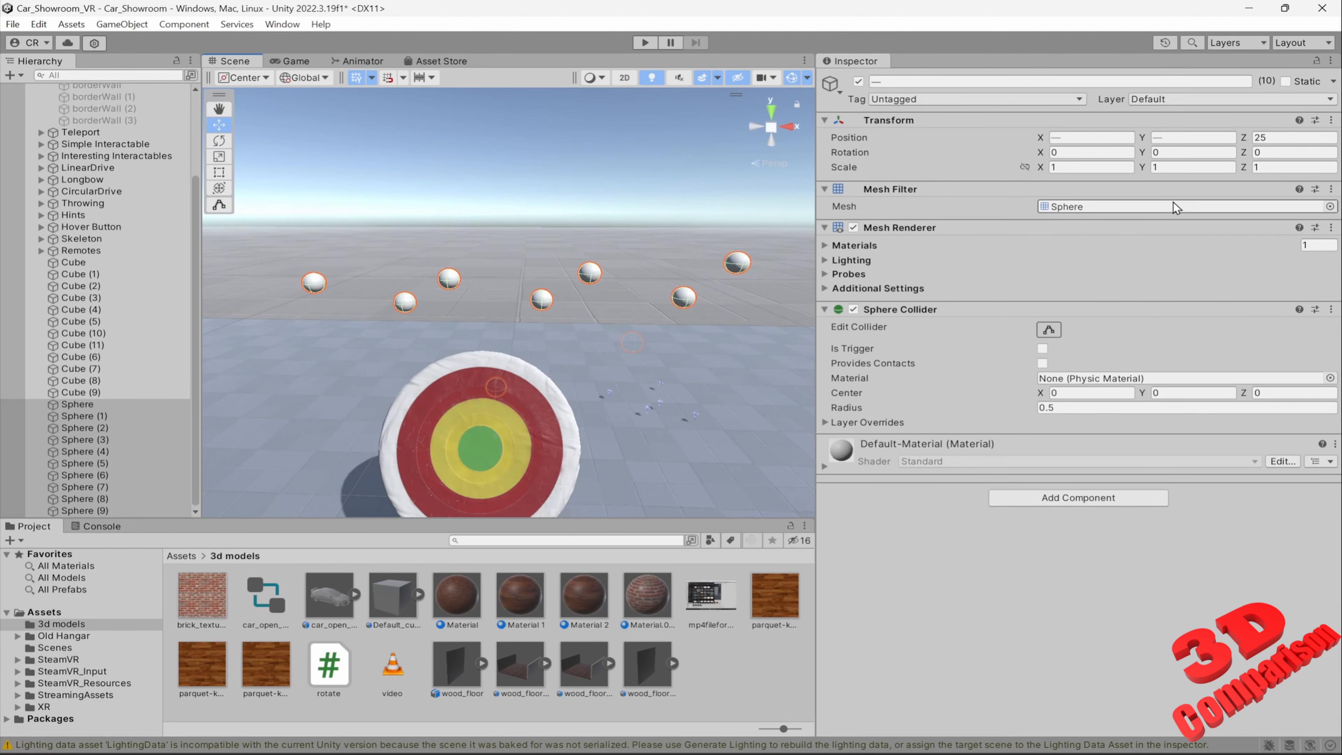
Reapply sin(L(0,10)+0.7*1) to the spheres' Position Y and replace sin with tan
left_click(1196, 138)
left_click(1166, 139)
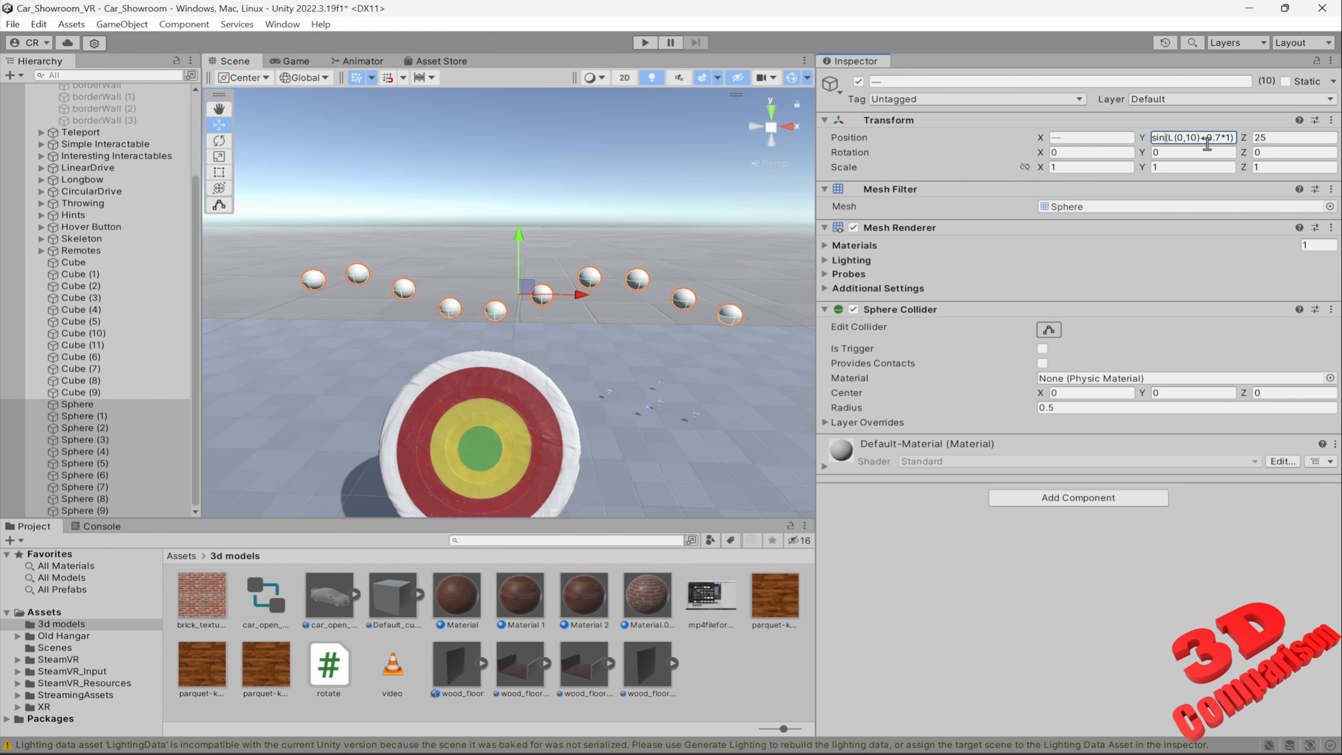
key("shift+Left")
key("shift+Left")
key("shift+Left")
type("tan")
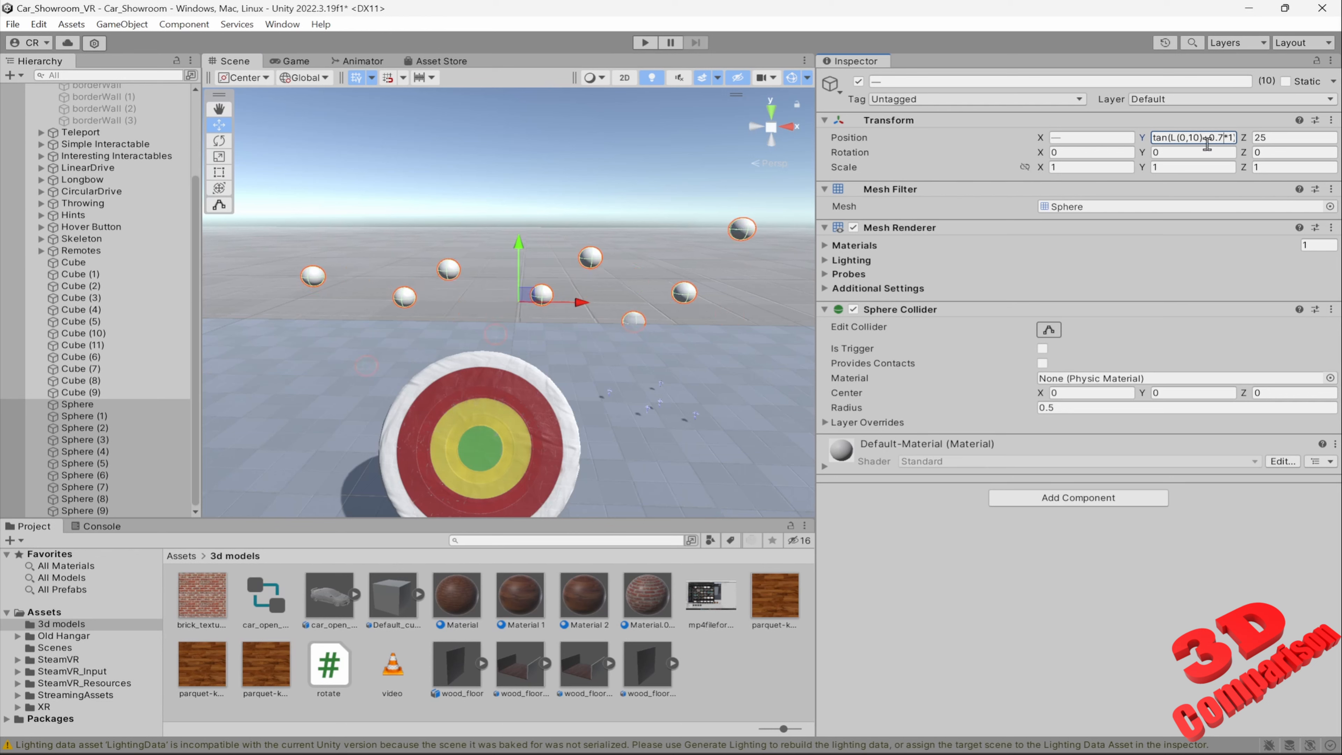
type("1")
Set the tangent formula's coefficient to 0.1 and raise its multiplier through 2 and 3 to tan(L(0,10)+0.1*4)
key("shift+Left")
type("2")
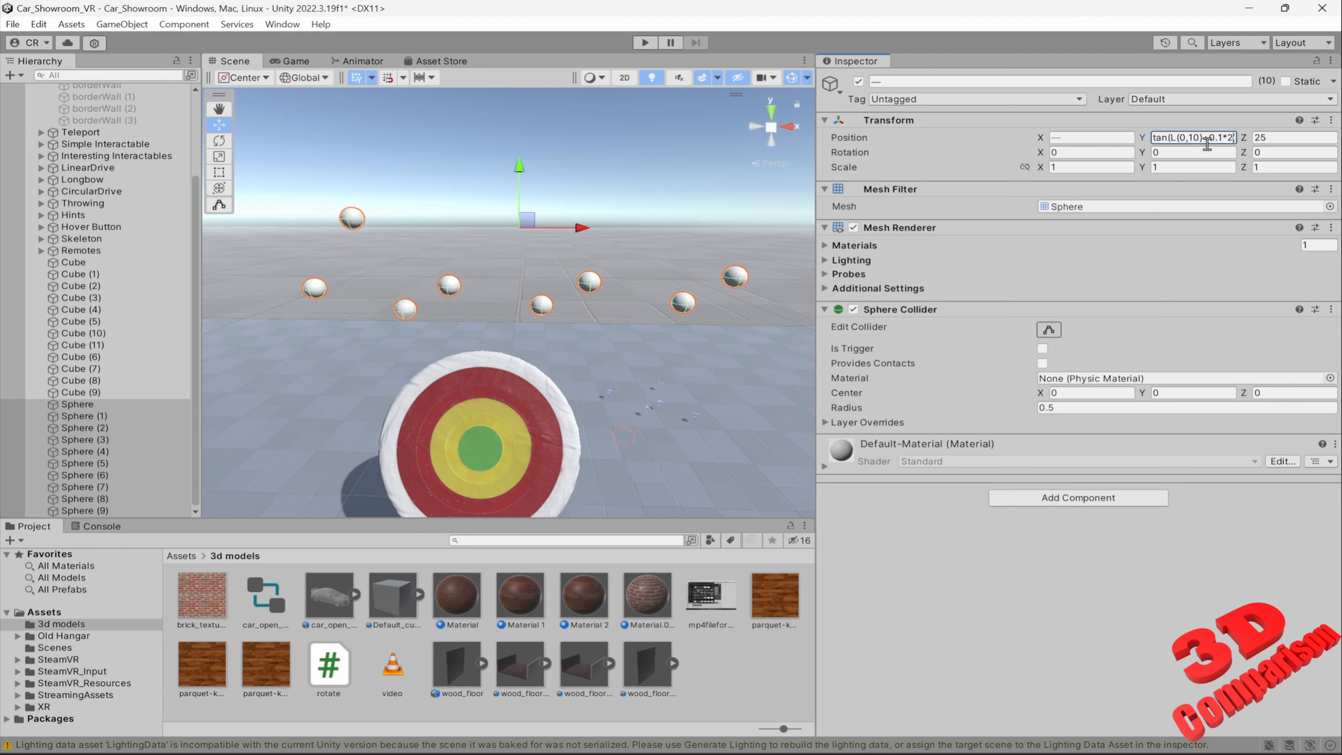
key("shift+Left")
type("3")
key("shift+Left")
type("4")
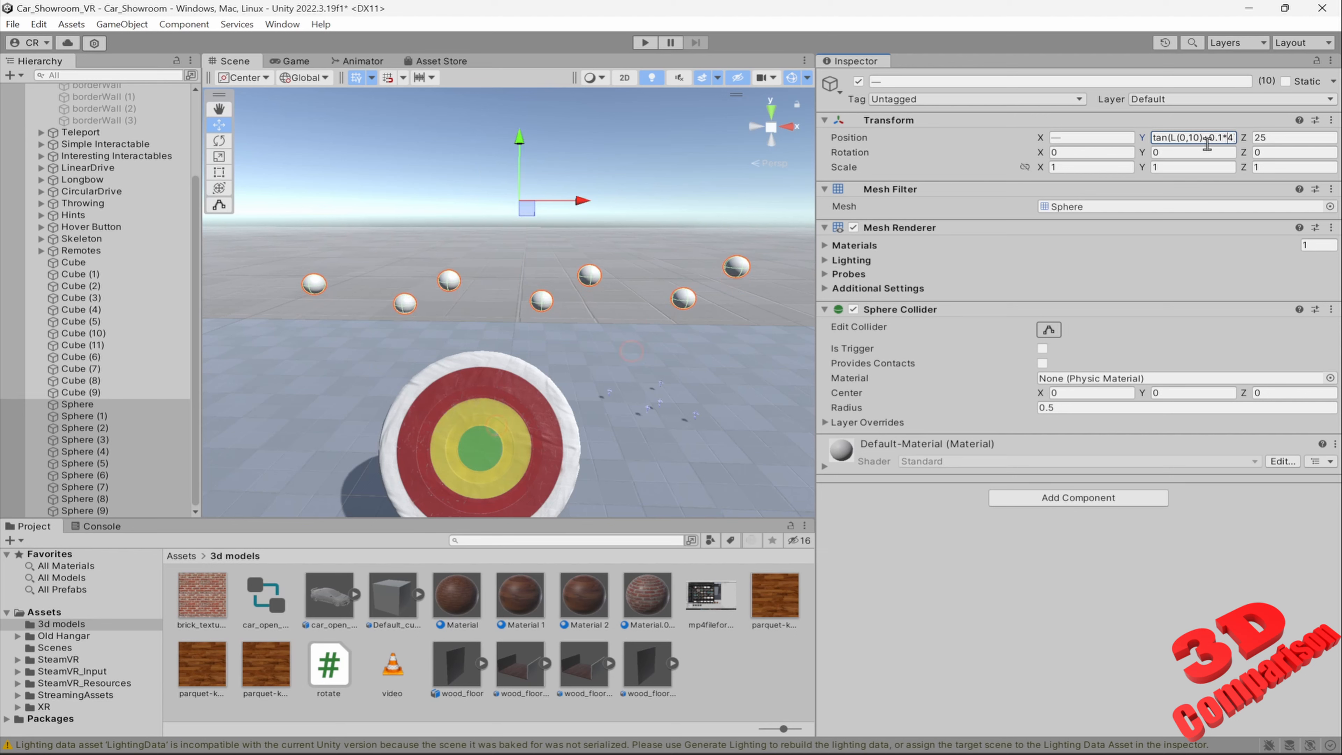
Shorten the tangent formula's range to L(0,1) and adjust its multiplier to tan(L(0,1)+0.1*5)
key("Left")
key("Left")
key("BackSpace")
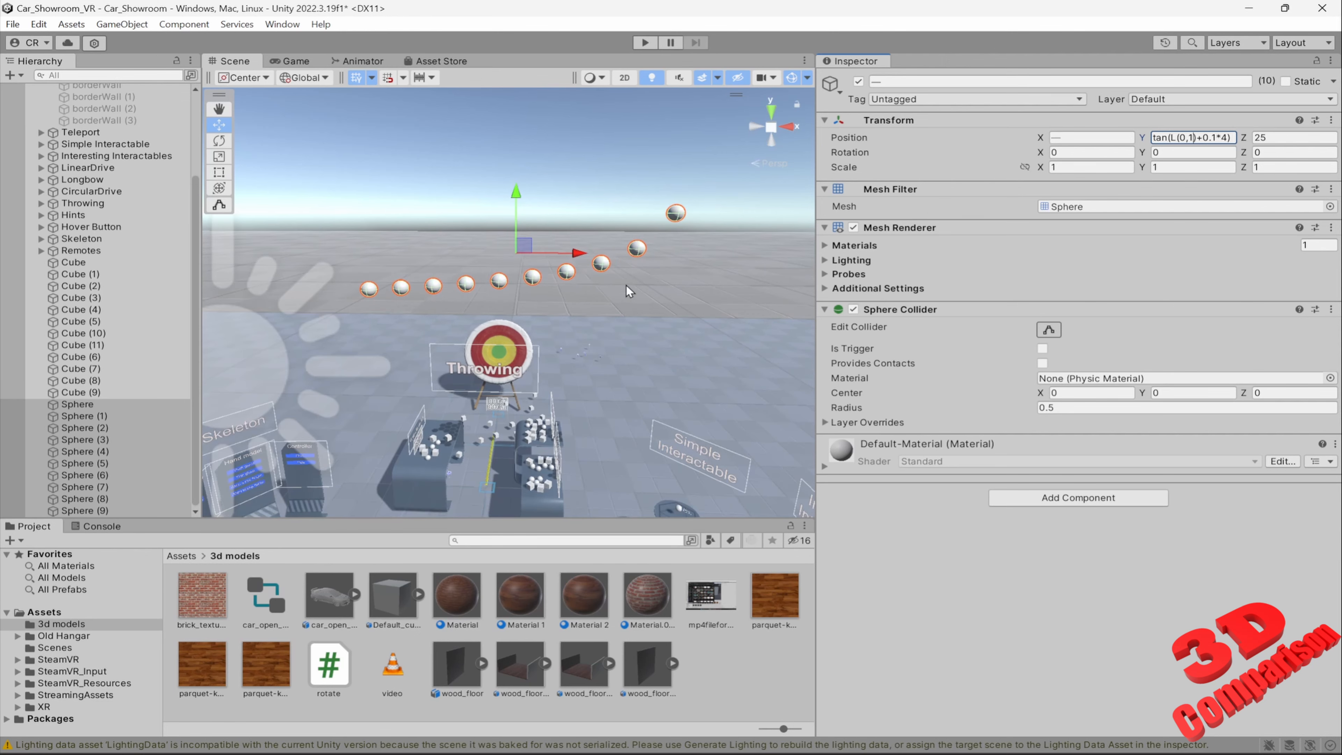
left_click(1226, 138)
key("BackSpace")
type("5")
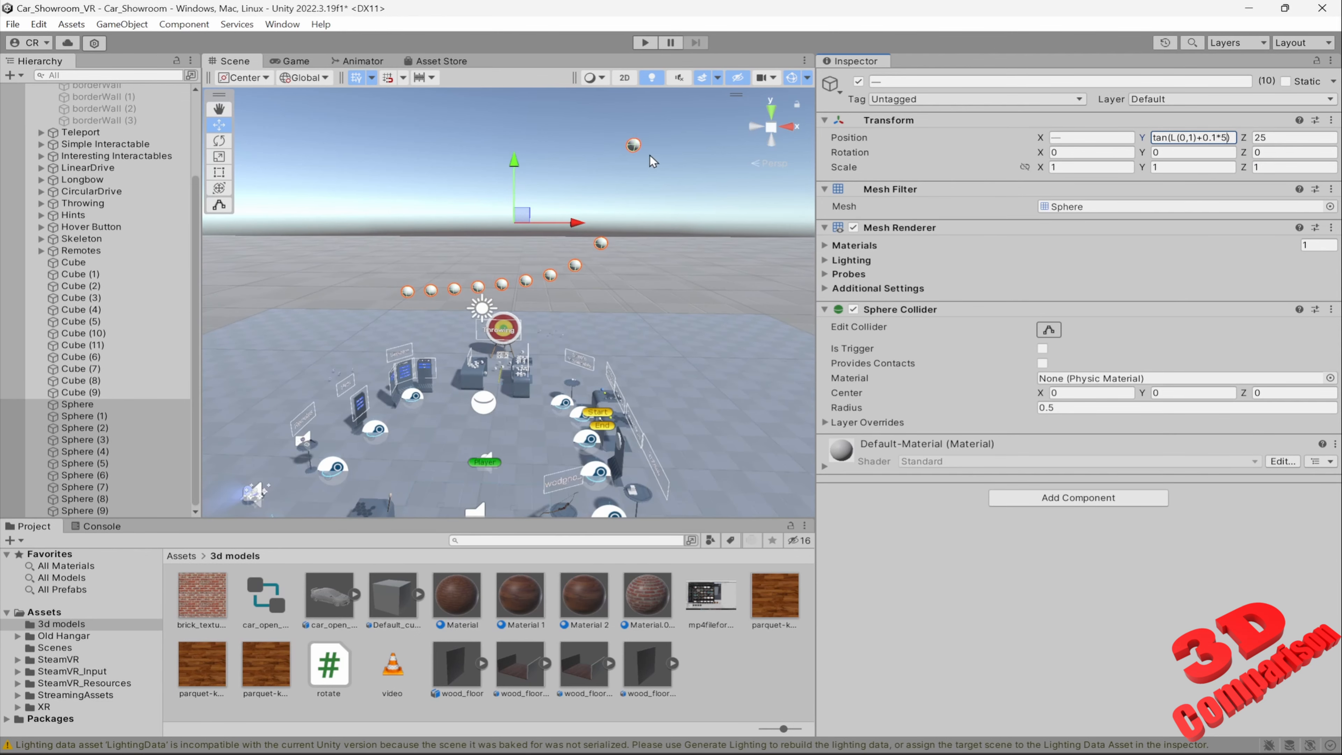
key("BackSpace")
type("6")
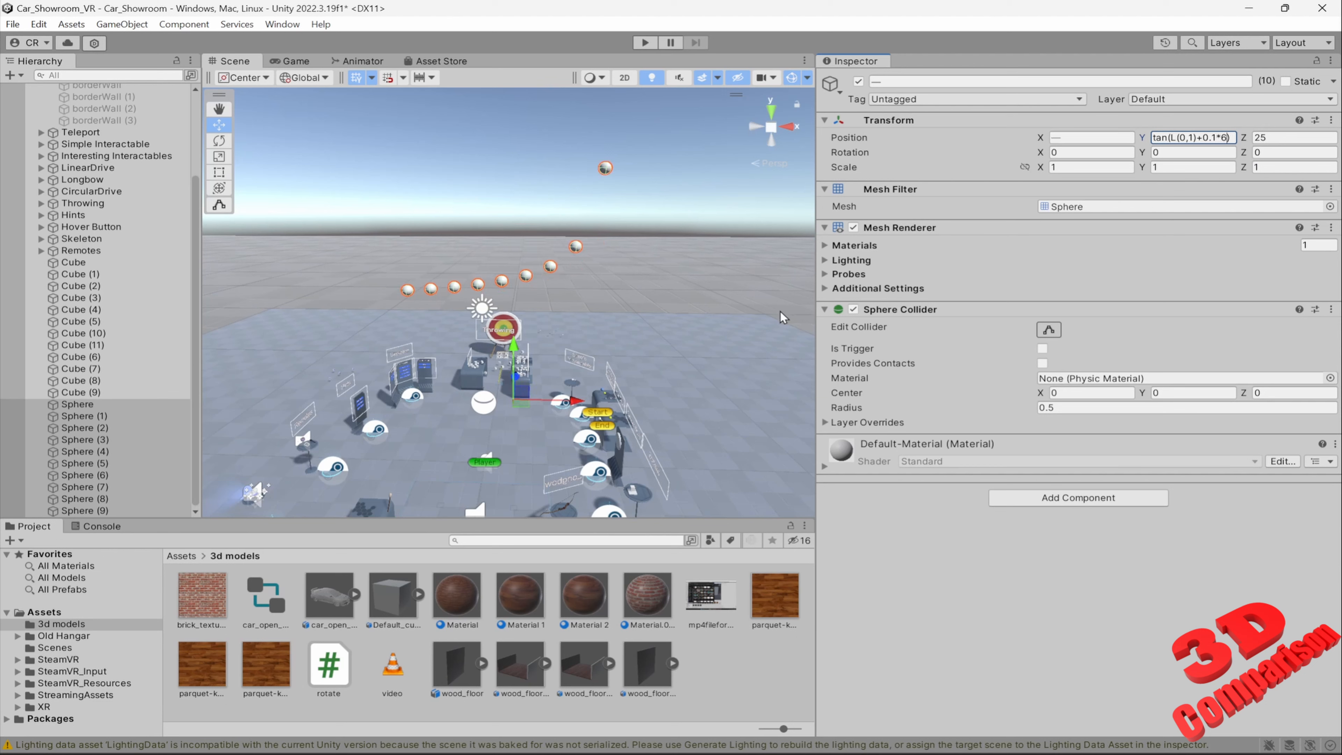
Raise the multiplier in the spheres' Position Y tangent formula to 7 and its coefficient to 0.2, making it tan(L(0,1)+0.2*7)
scroll(674, 320, "up", 5)
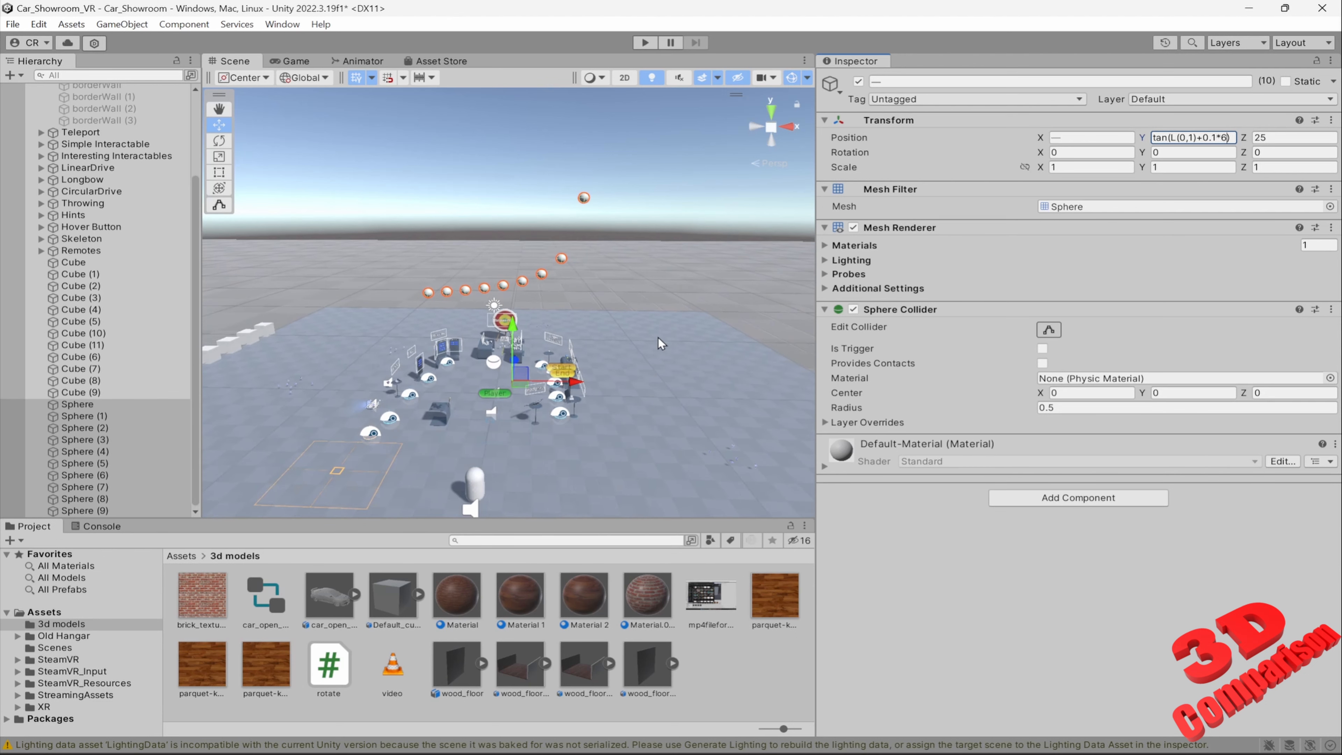
key("BackSpace")
type("7")
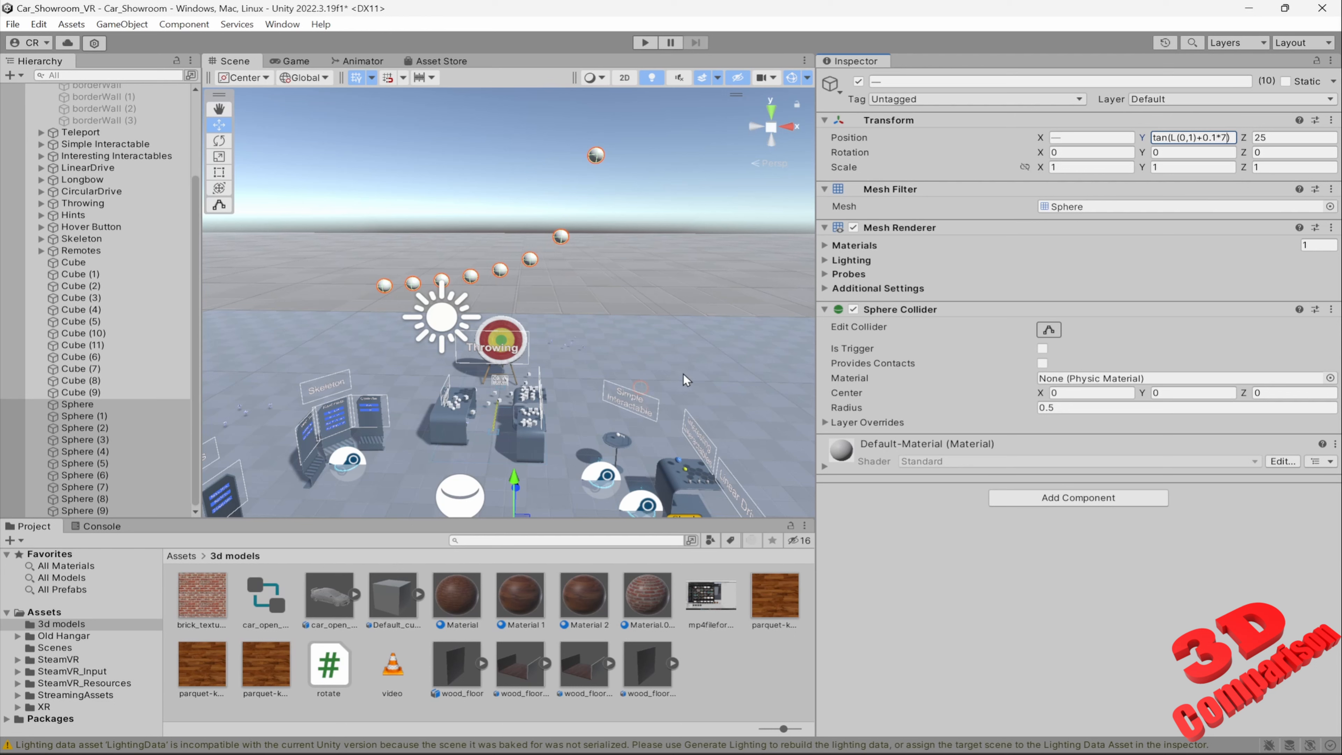
key("Left")
key("Left")
key("BackSpace")
type("2")
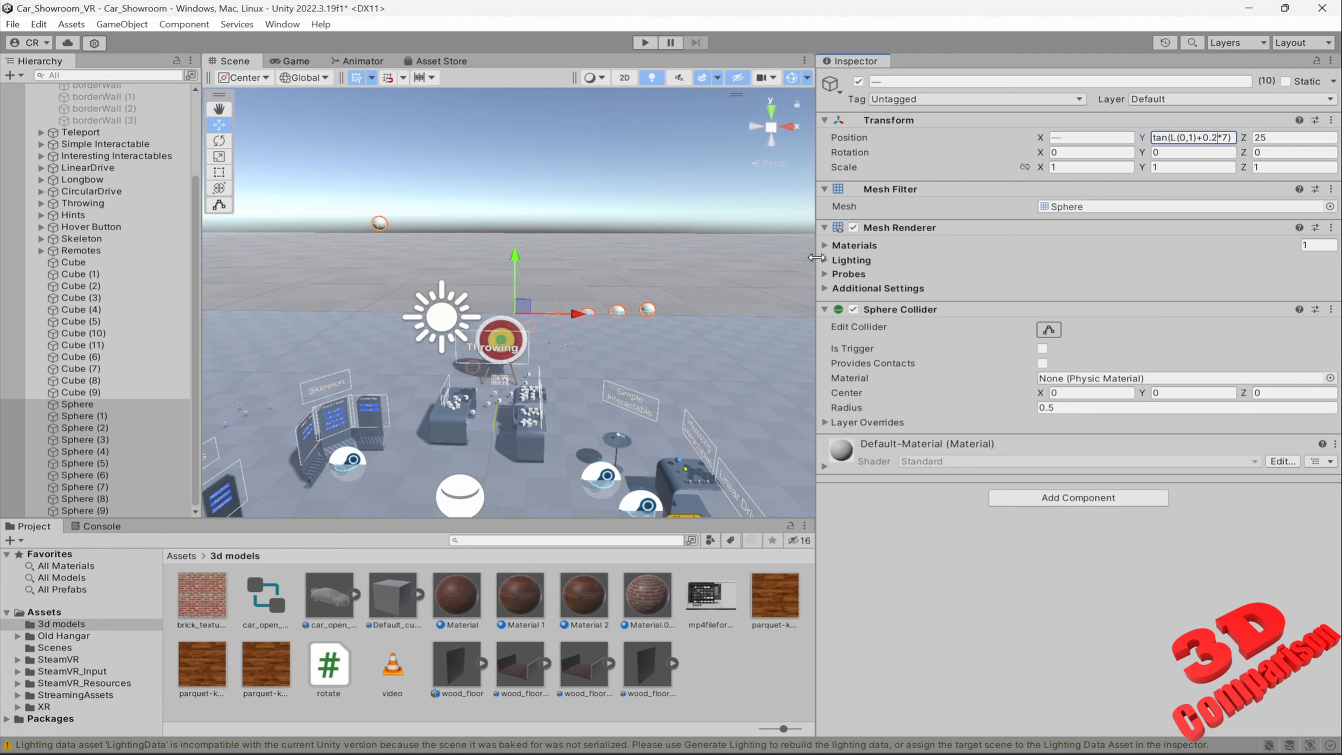
Examine the spheres' tangent distribution and the row of cubes from several viewpoints in the scene
right_click_drag(719, 306, 597, 308)
key("w")
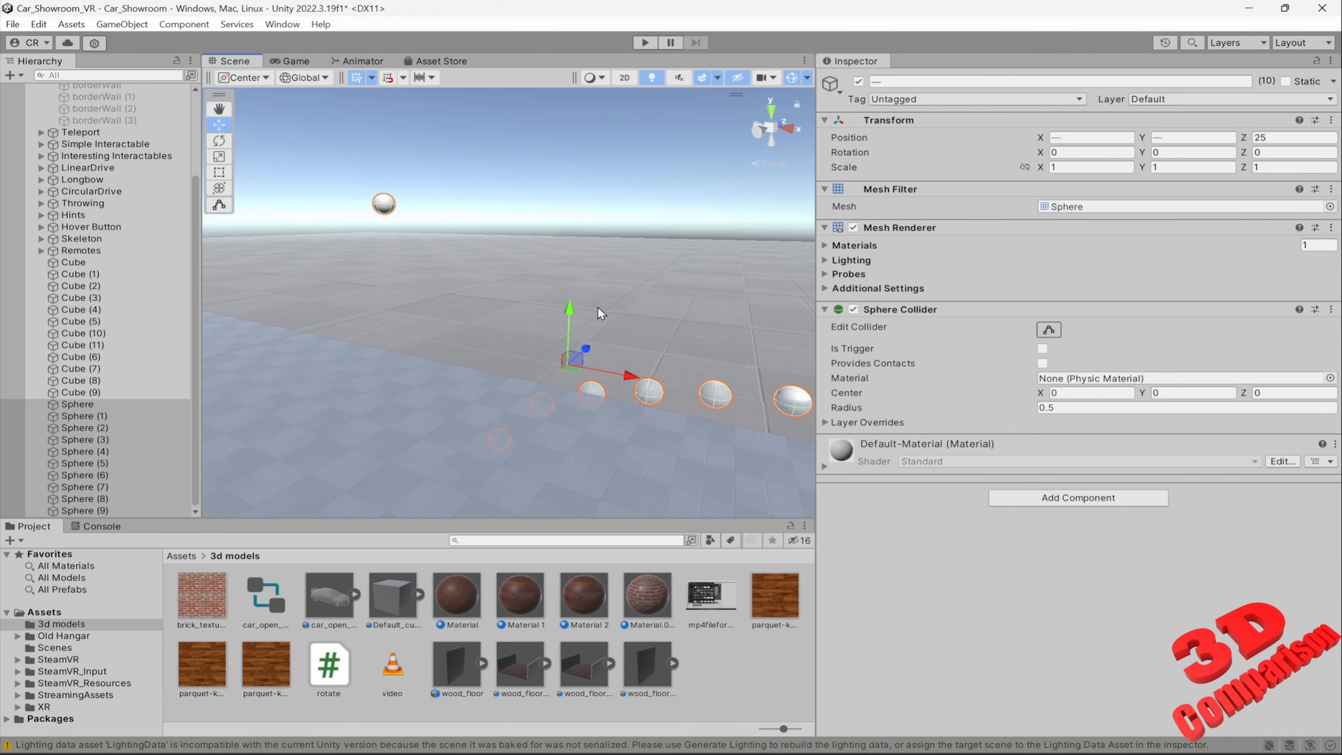
right_click_drag(597, 308, 438, 344)
key("w")
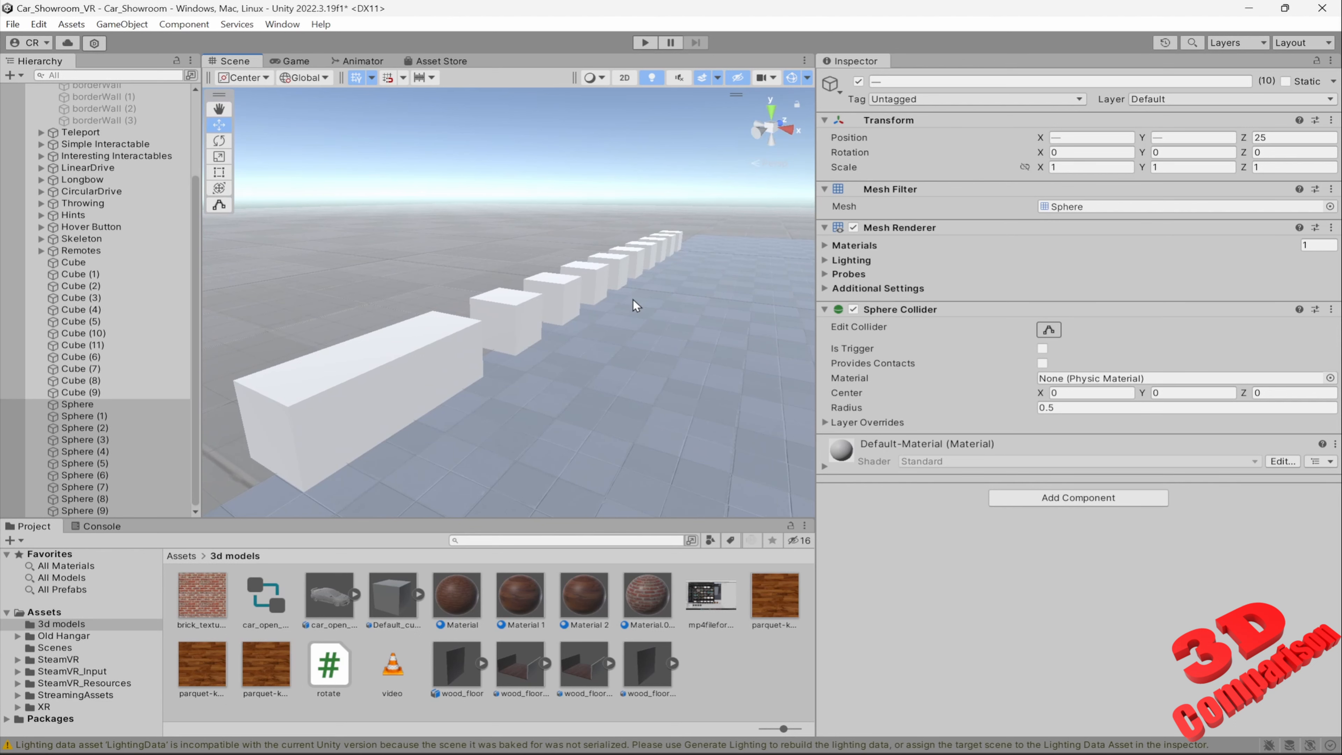
right_click_drag(521, 321, 435, 378)
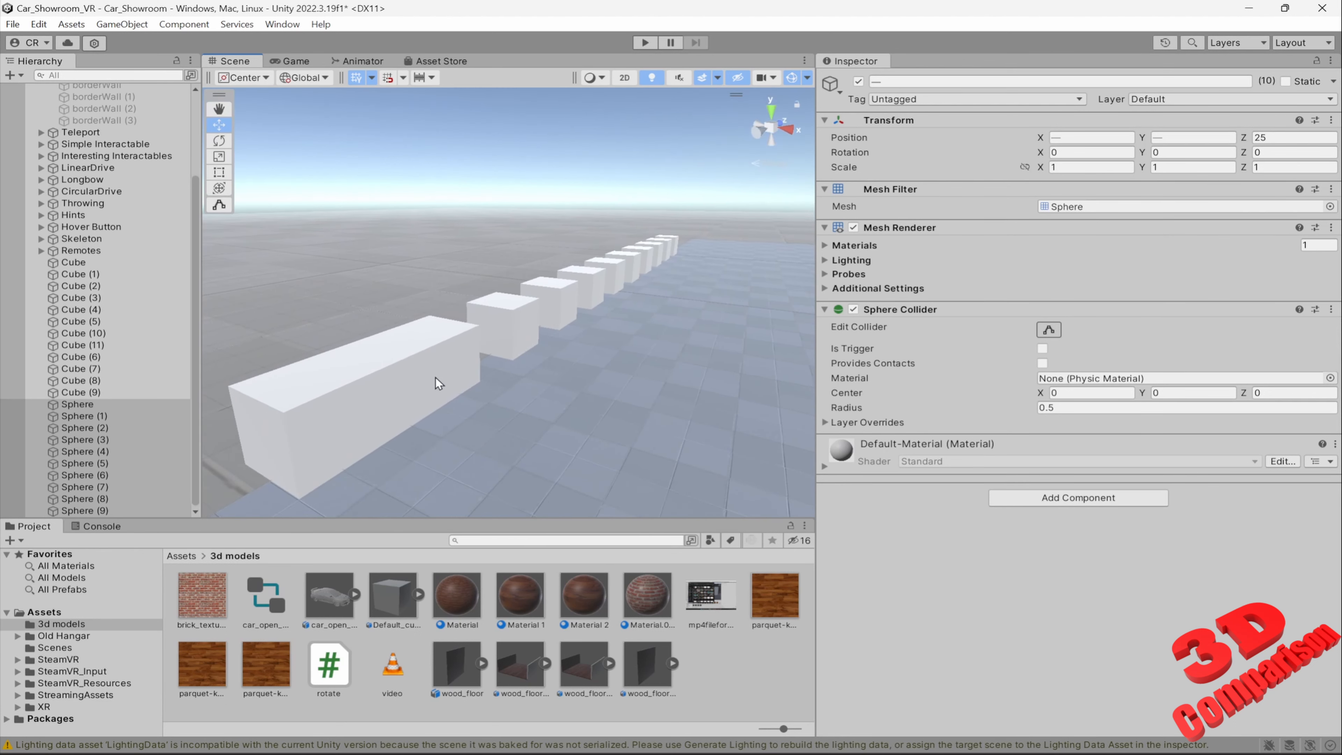
right_click_drag(510, 354, 634, 258)
key("s")
key("w")
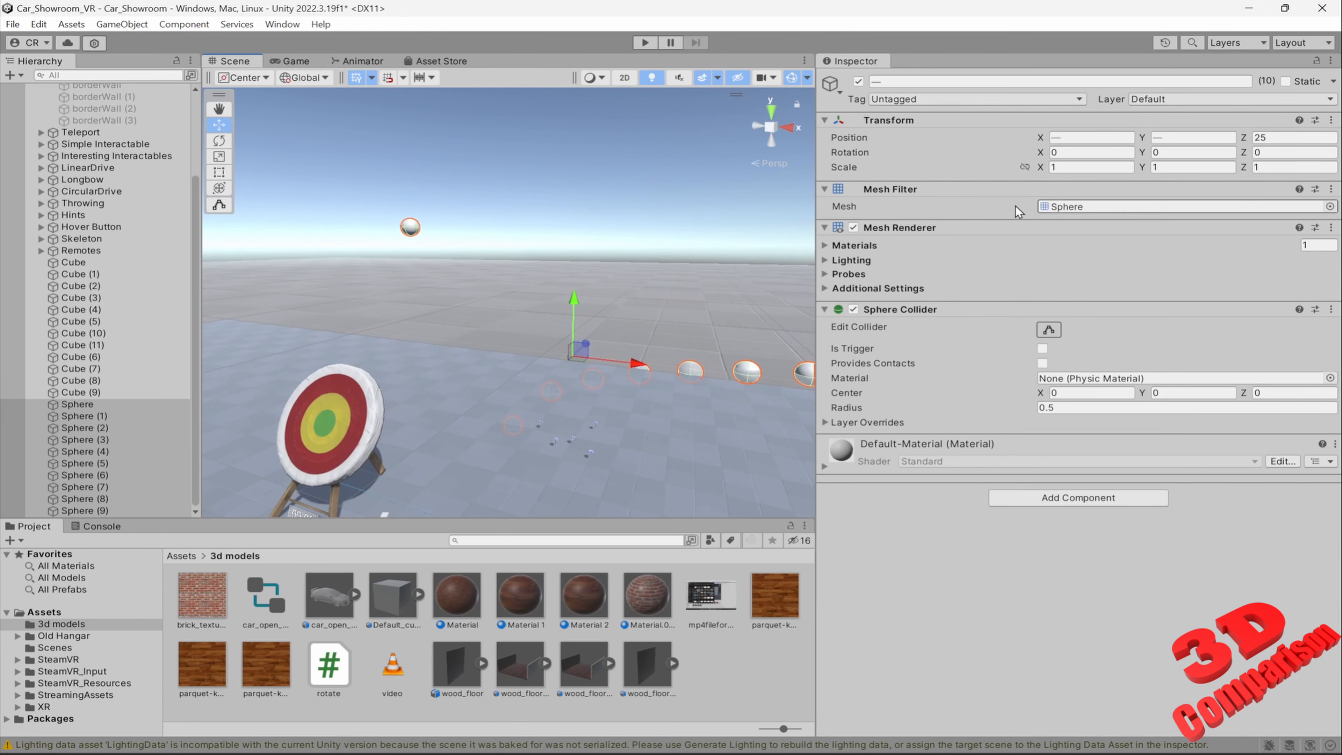
Replace the spheres' Position Y with the copied formula sin(L(0,10)+0.7*1)
left_click(1076, 138)
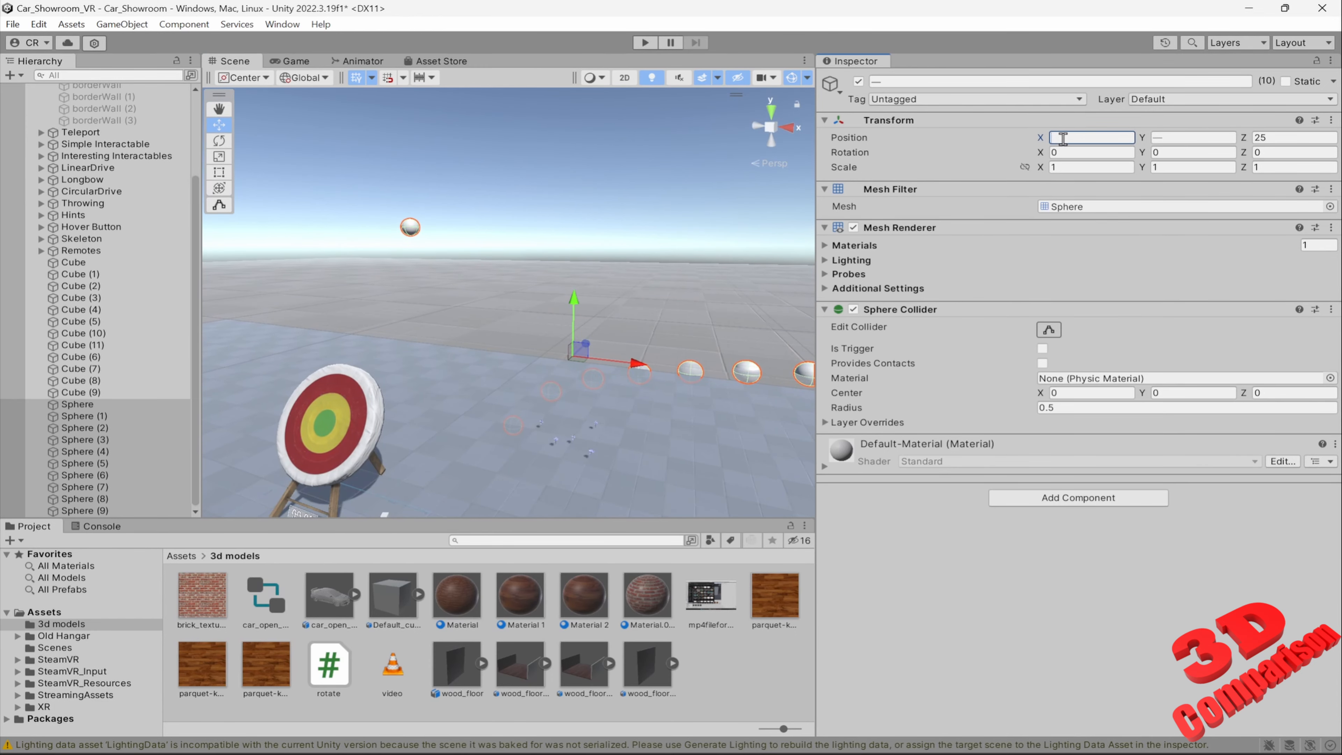
left_click(1159, 141)
type("sin(L(0,10)+0.7*1)")
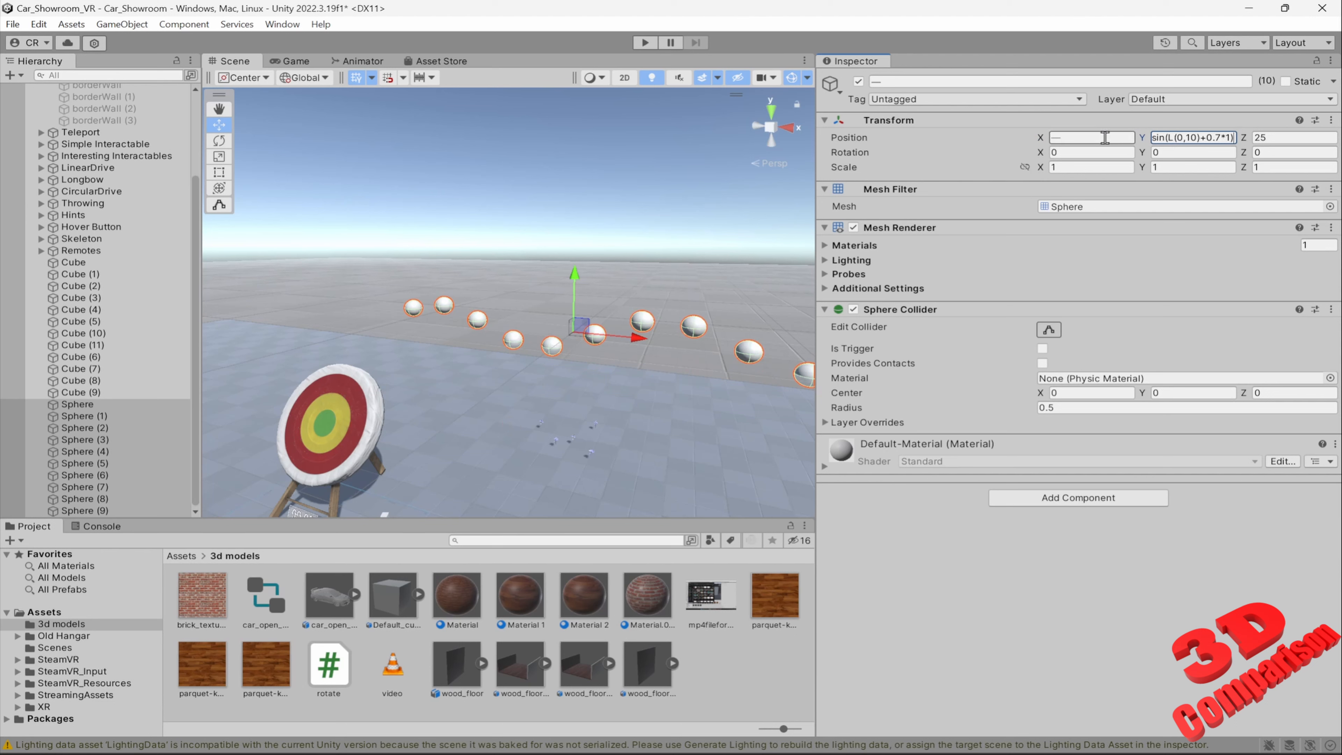
Set Position X to 0 for all selected spheres and examine them up close
left_click(1072, 138)
type("-")
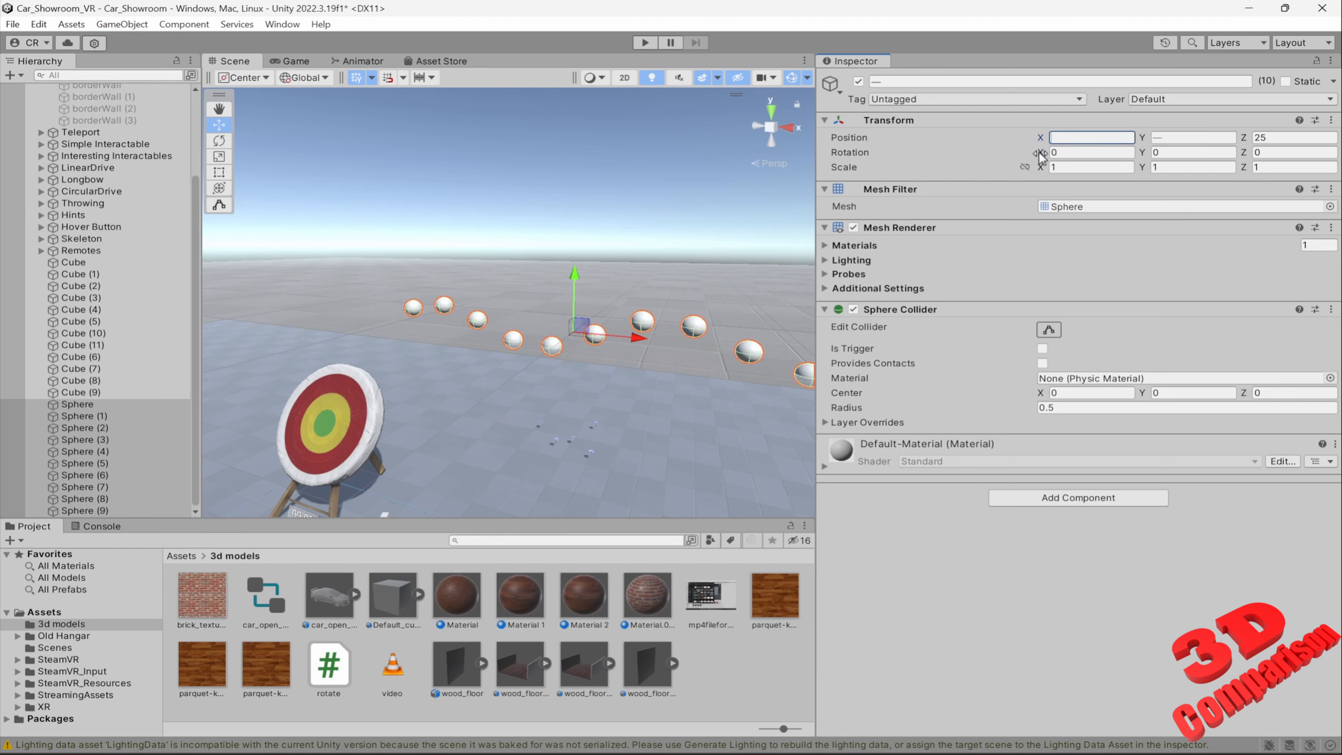
key("BackSpace")
type("0")
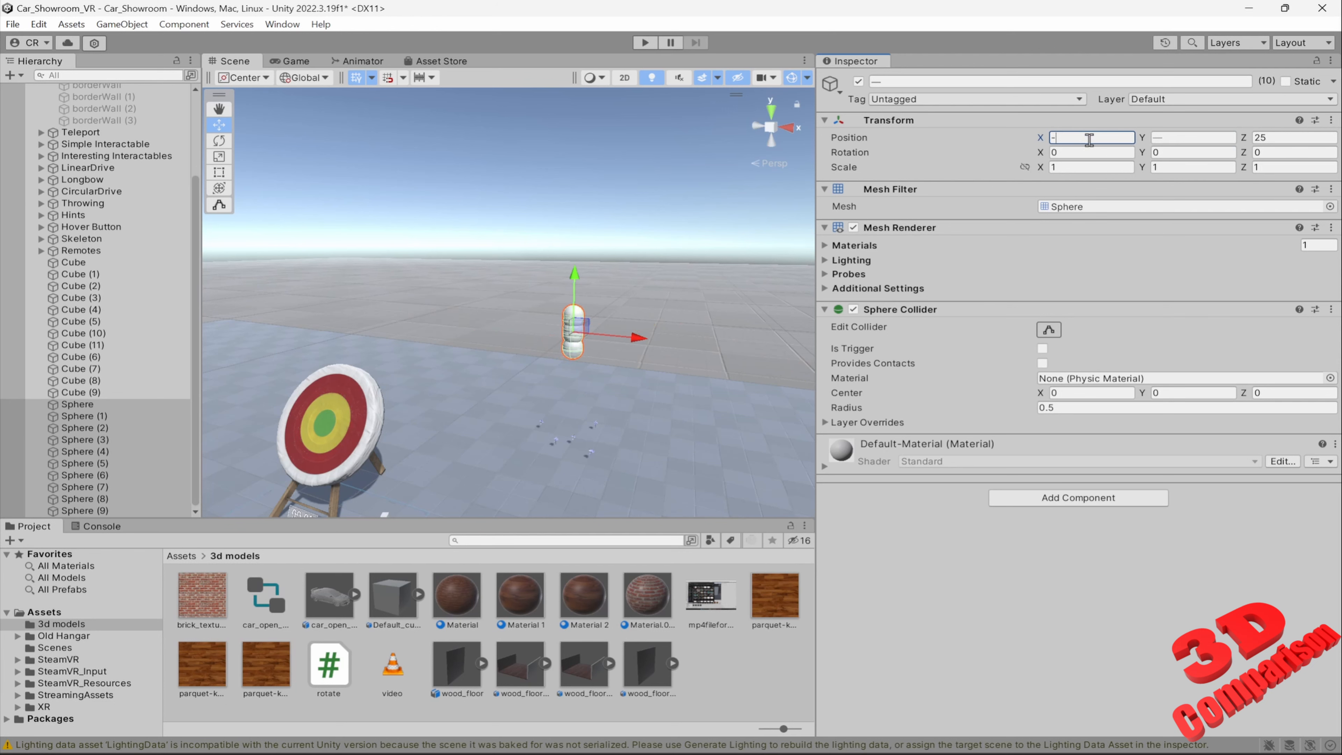
right_click_drag(646, 306, 672, 324)
key("w")
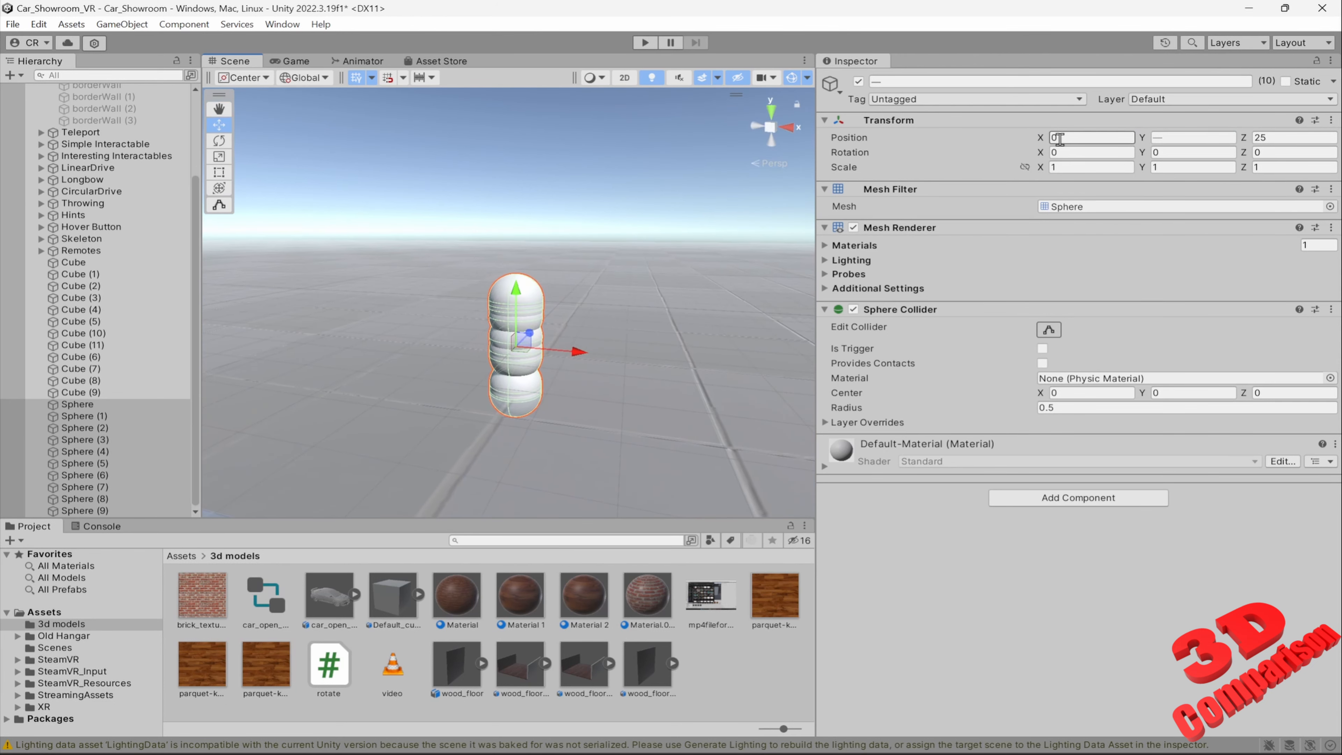
Reapply sin(L(0,10)+0.7*1) to the spheres' Position Y and highlight the L(0,10) range within the formula
left_click(1165, 138)
type("sin(L(0,10)+0.7*1)")
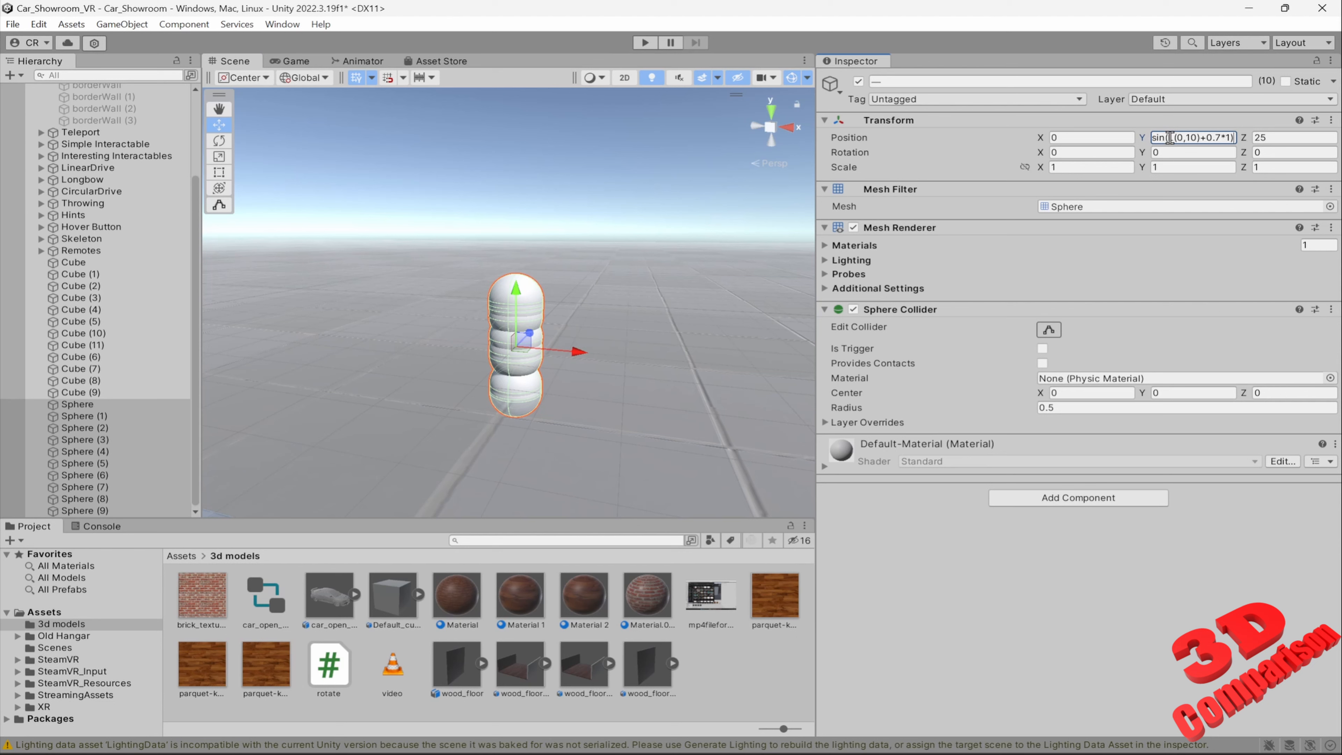
right_click_drag(756, 308, 727, 317)
key("w")
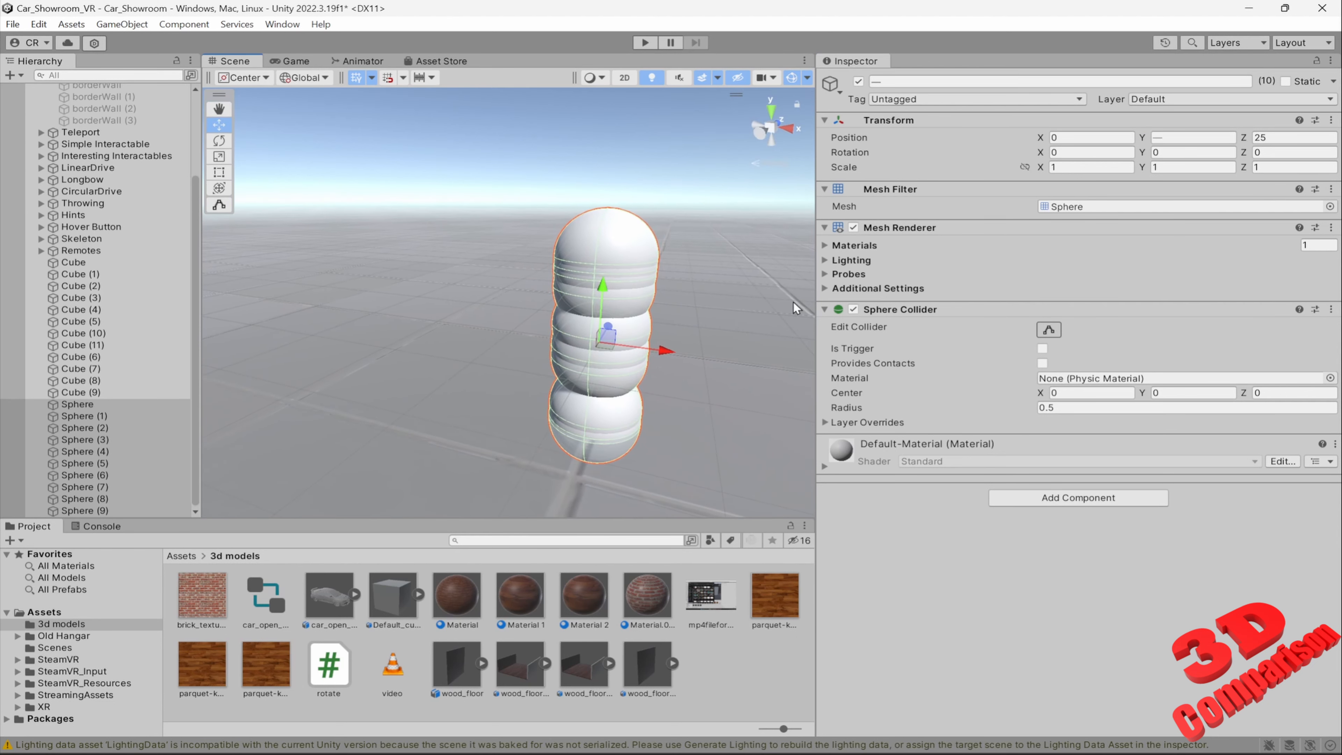
left_click(1179, 138)
type("sin(L(0,10)+0.7*1)")
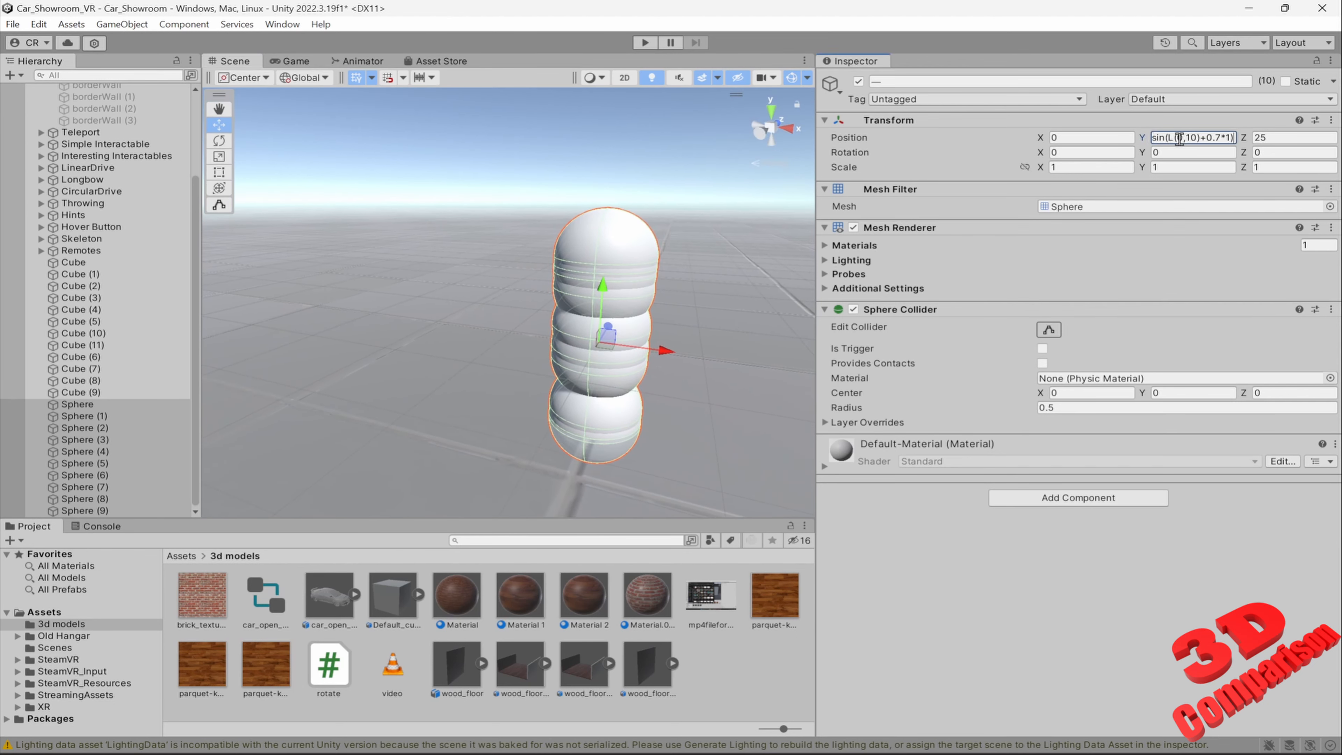
left_click_drag(1168, 138, 1187, 139)
Distribute the spheres along Position X with L(-10,10) and inspect the resulting sine layout in the scene
left_click(1086, 136)
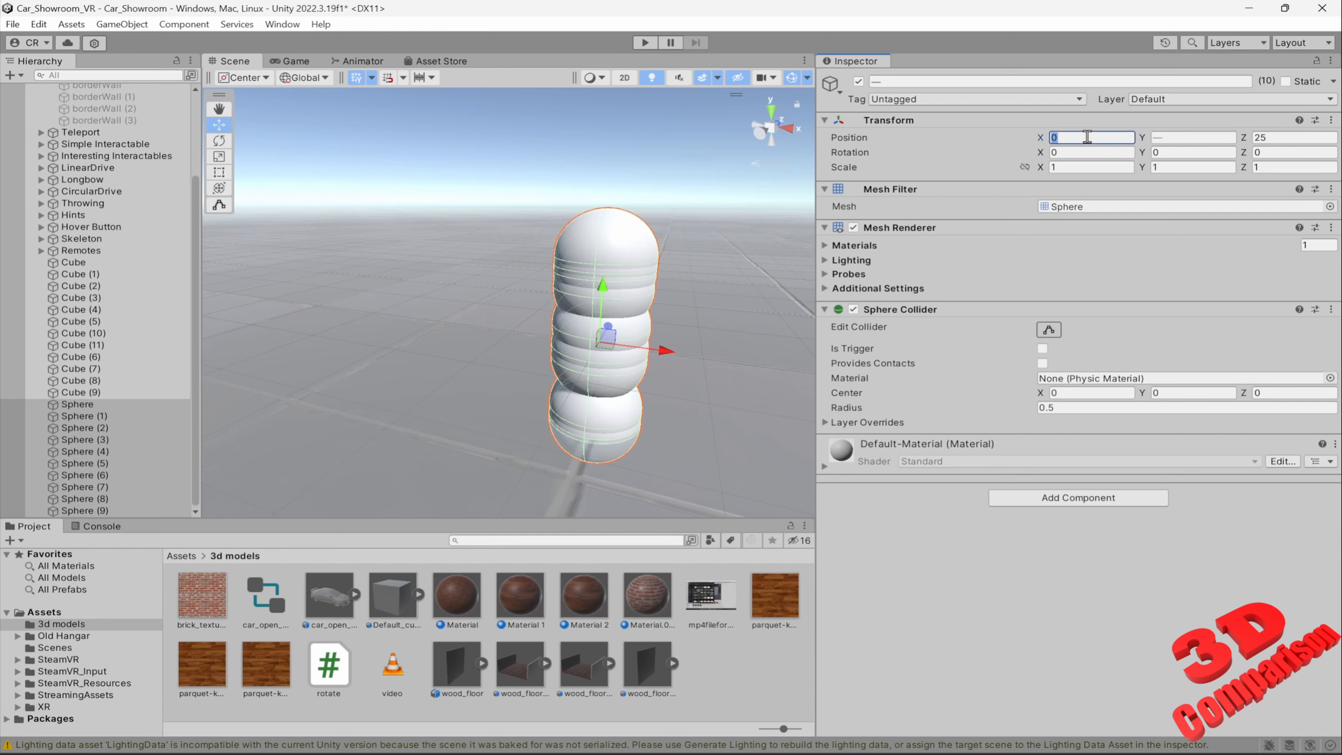
type("L(-10,10)")
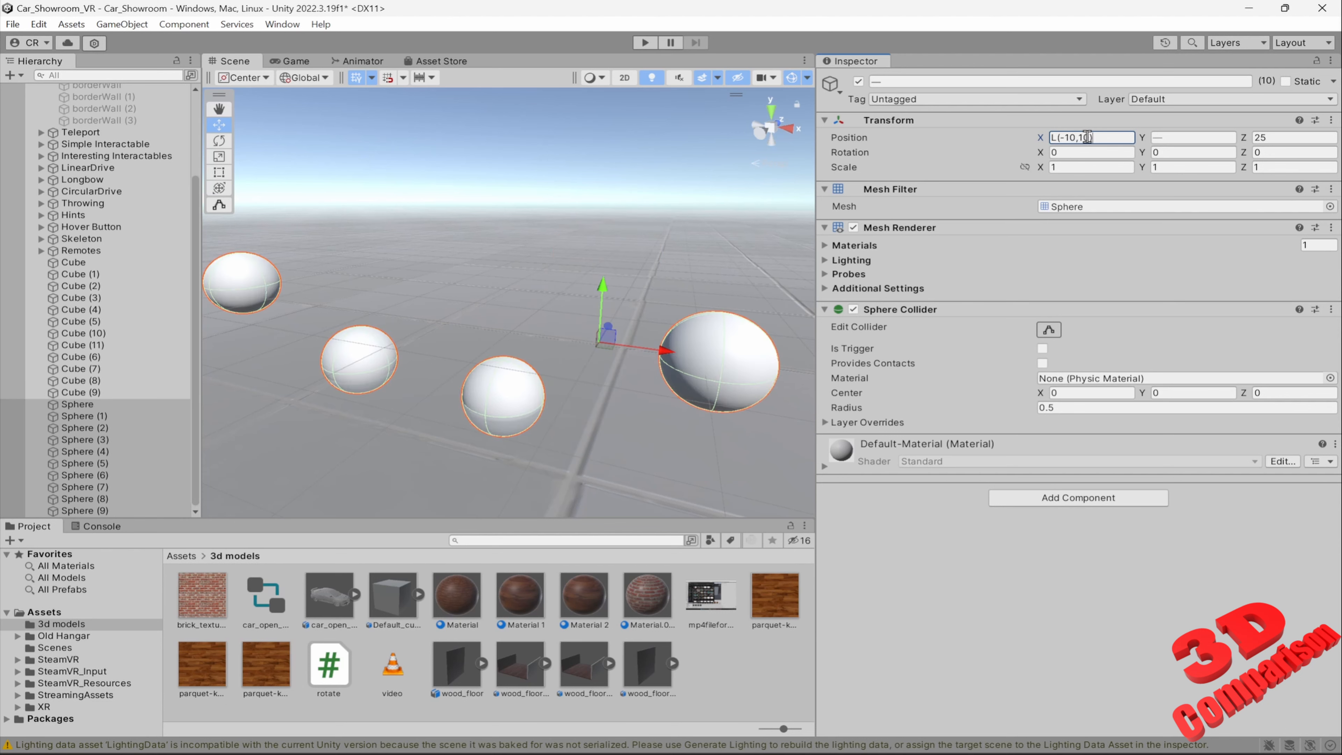
key("s")
right_click_drag(753, 304, 818, 323)
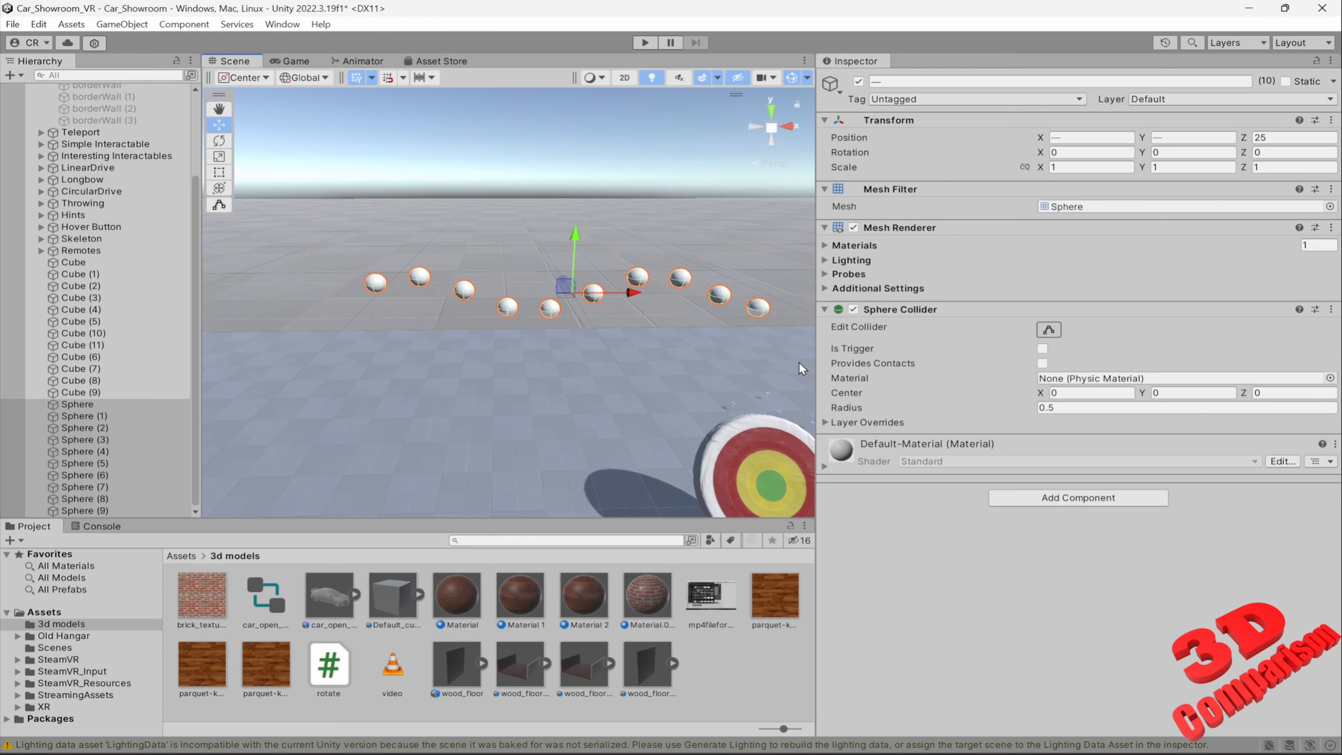